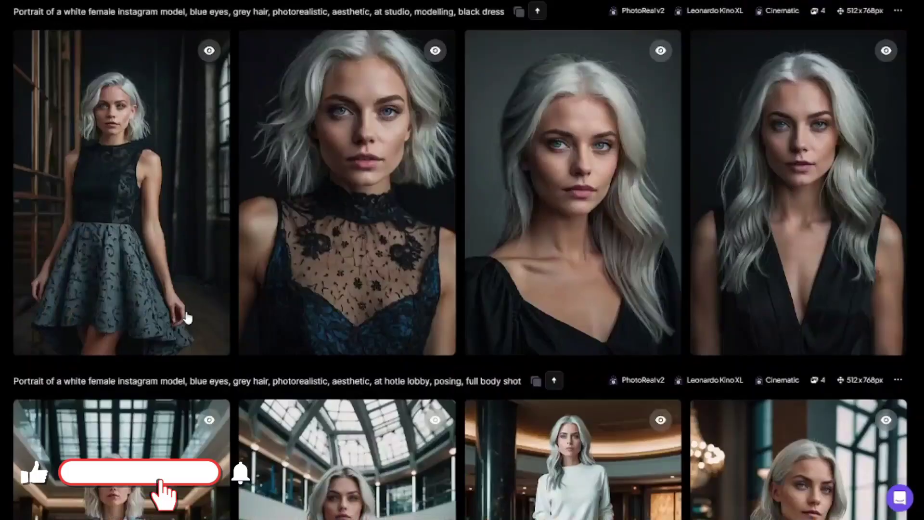
Browse the cat sticker results at full size, then close the viewer
{"action": "scroll", "coordinate": [188, 317], "scroll_direction": "down", "scroll_amount": 15}
{"action": "scroll", "coordinate": [188, 318], "scroll_direction": "down", "scroll_amount": 10}
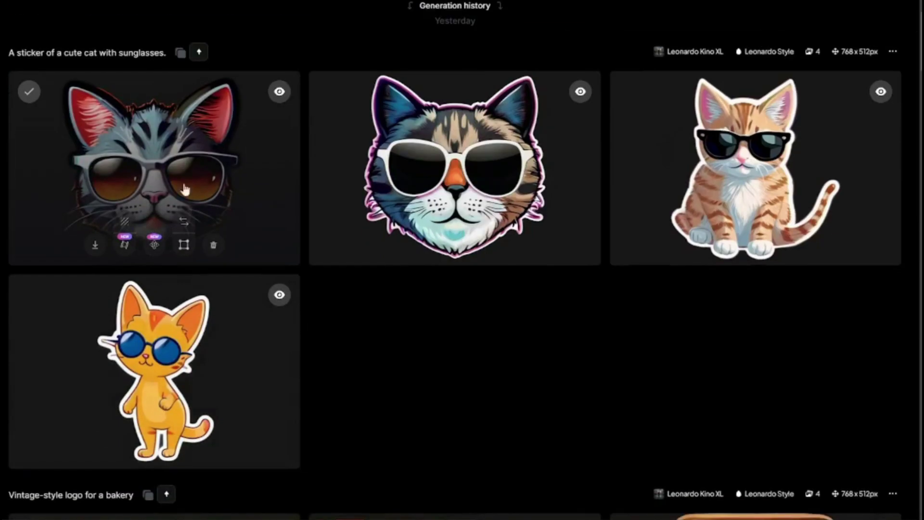
{"action": "left_click", "coordinate": [194, 170]}
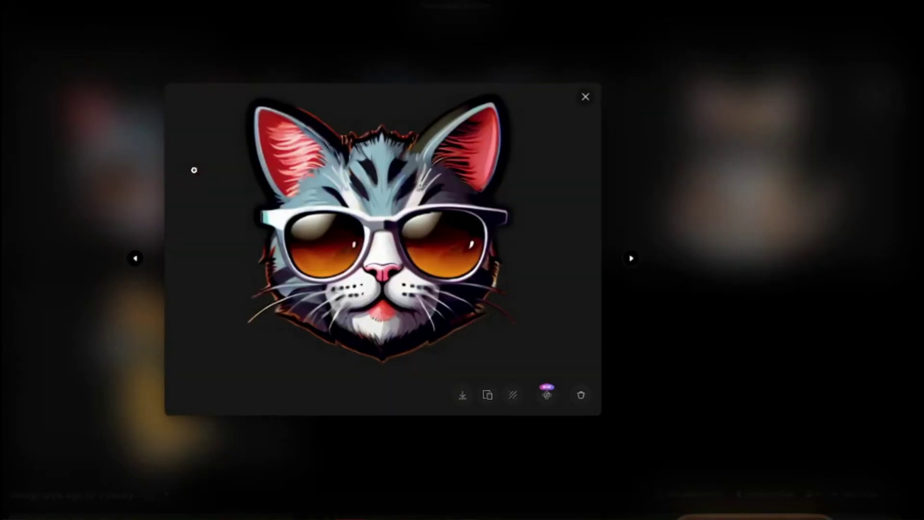
{"action": "key", "text": "Left"}
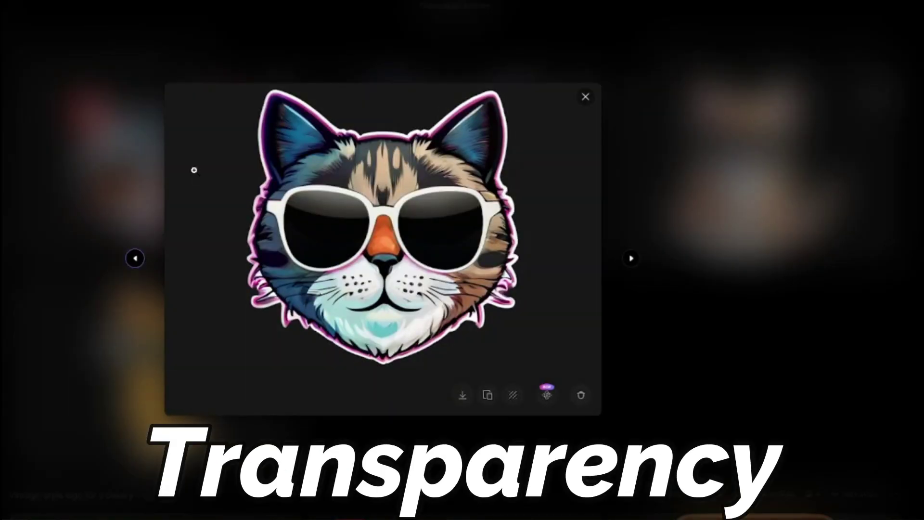
{"action": "key", "text": "Left"}
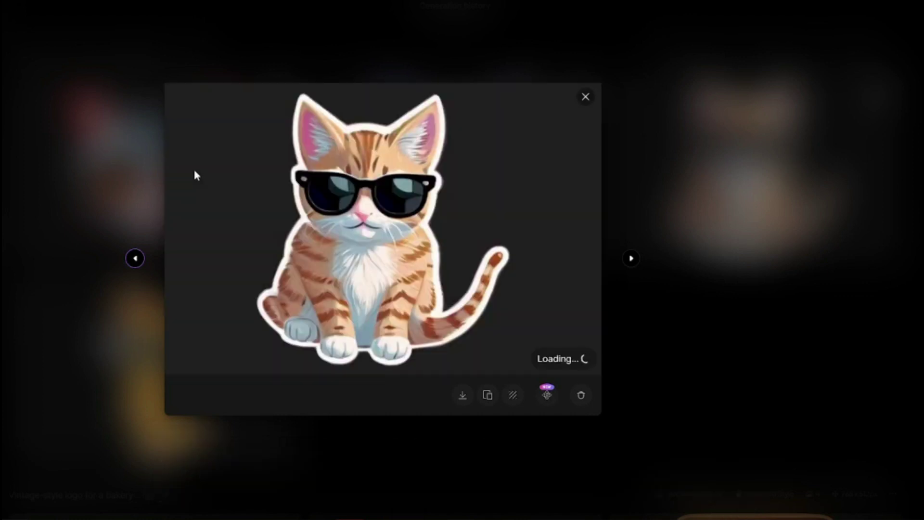
{"action": "key", "text": "Left"}
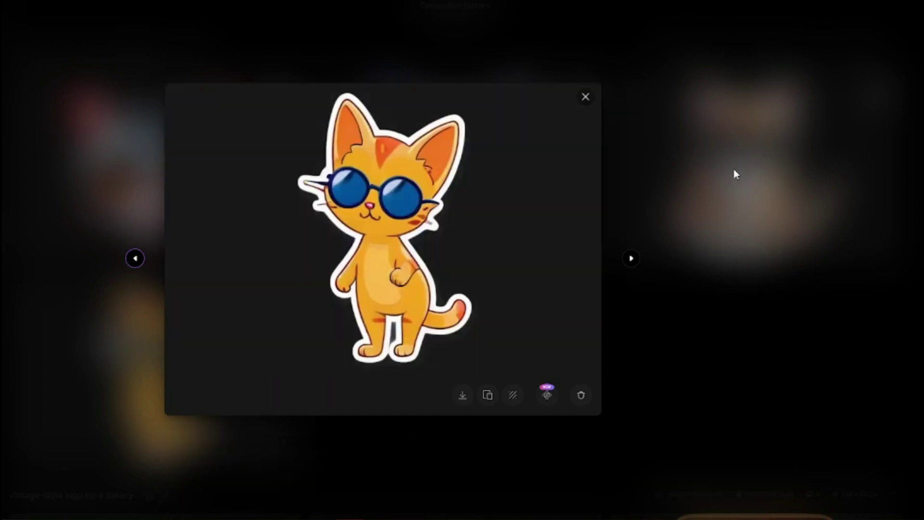
{"action": "left_click", "coordinate": [734, 169]}
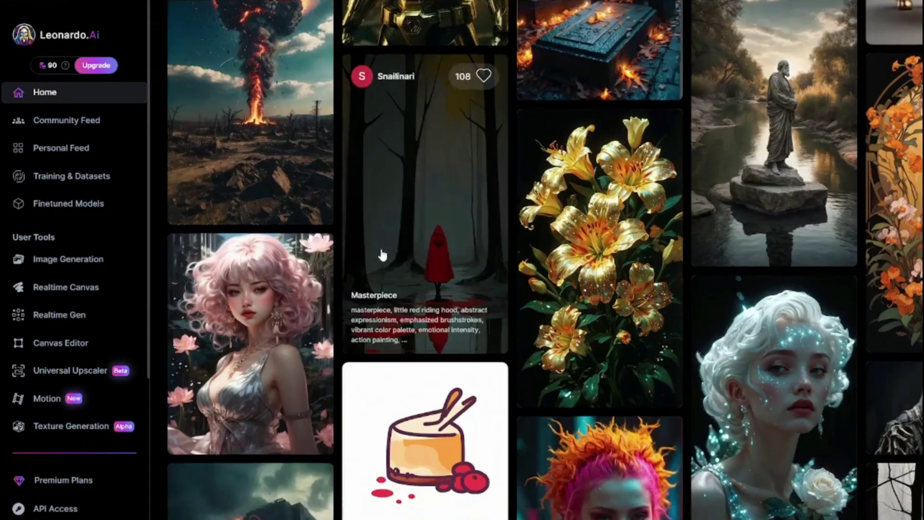
Open the Image Generation workspace from the Get Started Here cards
{"action": "scroll", "coordinate": [381, 255], "scroll_direction": "down", "scroll_amount": 5}
{"action": "scroll", "coordinate": [383, 254], "scroll_direction": "up", "scroll_amount": 20}
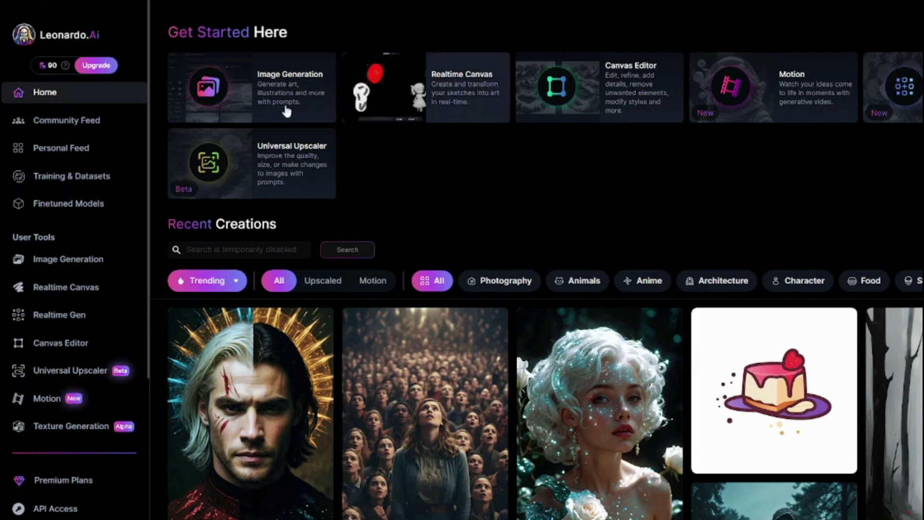
{"action": "left_click", "coordinate": [246, 97]}
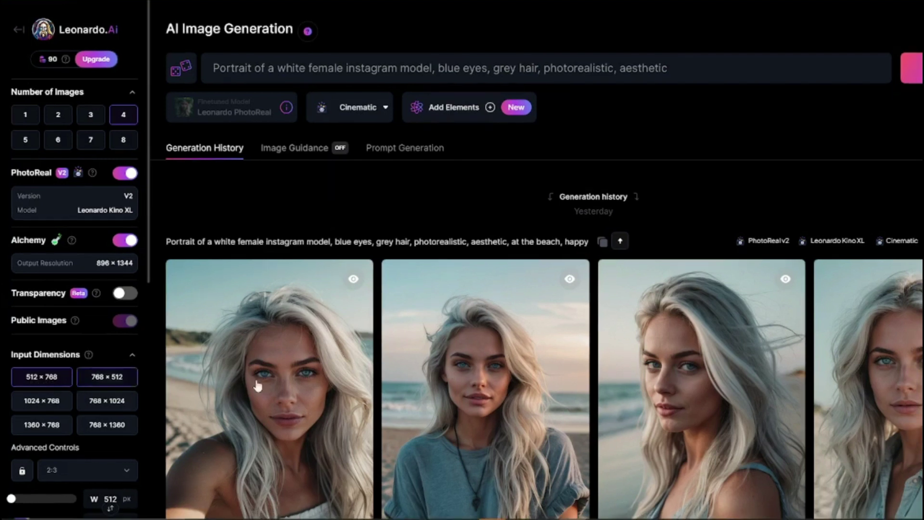
Collapse the advanced settings and check the grey-haired instagram model portrait prompt
{"action": "scroll", "coordinate": [309, 233], "scroll_direction": "down", "scroll_amount": 10}
{"action": "scroll", "coordinate": [351, 284], "scroll_direction": "up", "scroll_amount": 6}
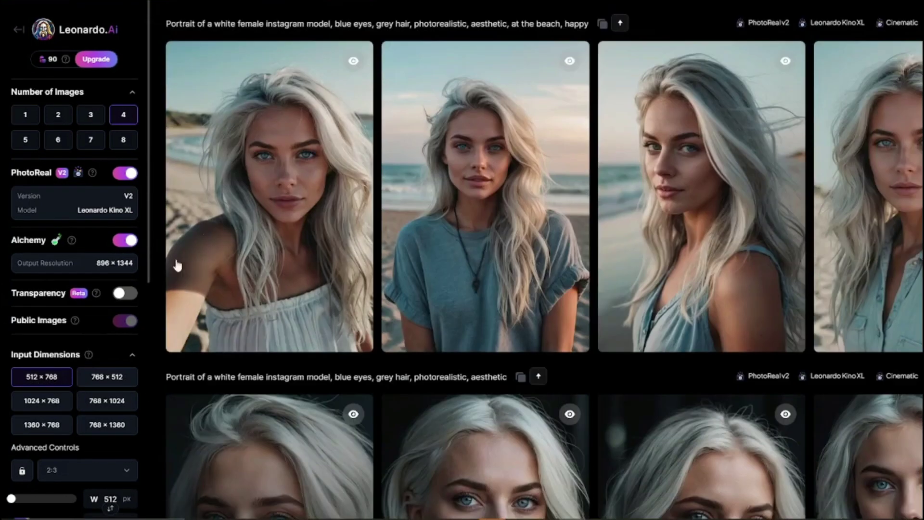
{"action": "scroll", "coordinate": [68, 304], "scroll_direction": "down", "scroll_amount": 7}
{"action": "scroll", "coordinate": [38, 231], "scroll_direction": "up", "scroll_amount": 3}
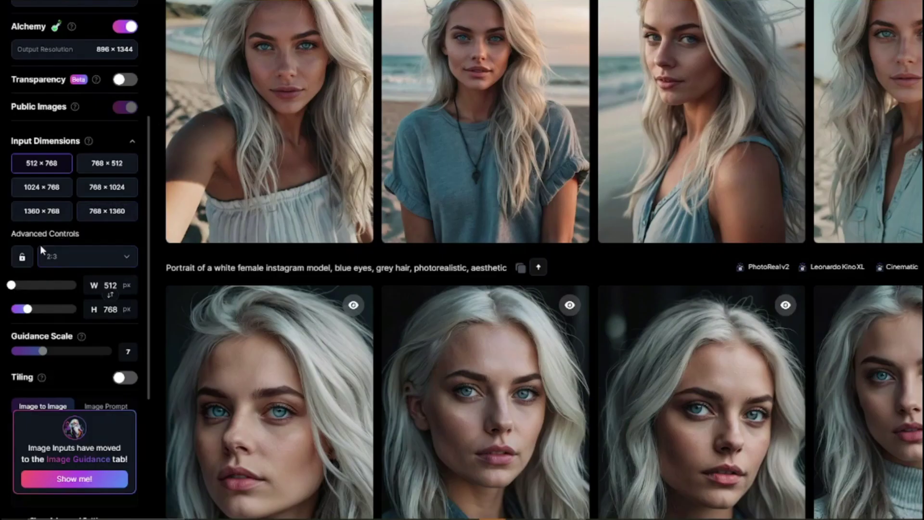
{"action": "scroll", "coordinate": [47, 277], "scroll_direction": "down", "scroll_amount": 6}
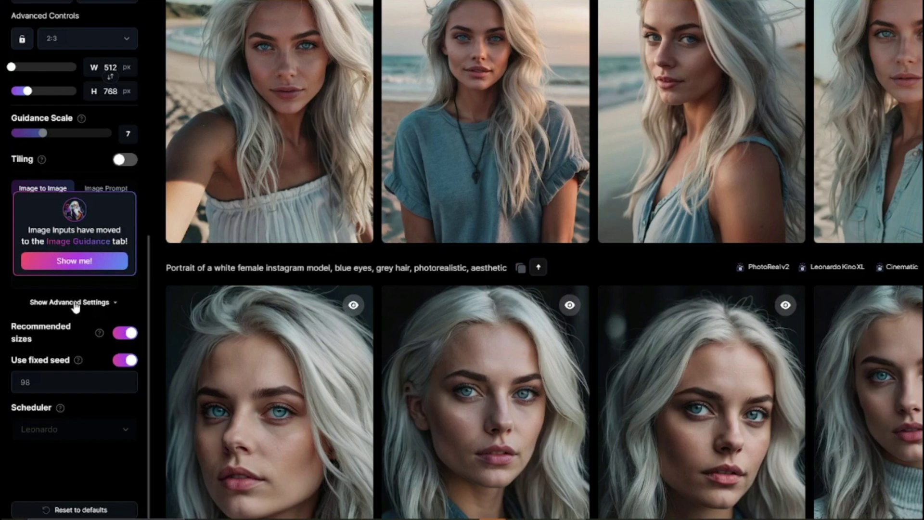
{"action": "left_click", "coordinate": [75, 302]}
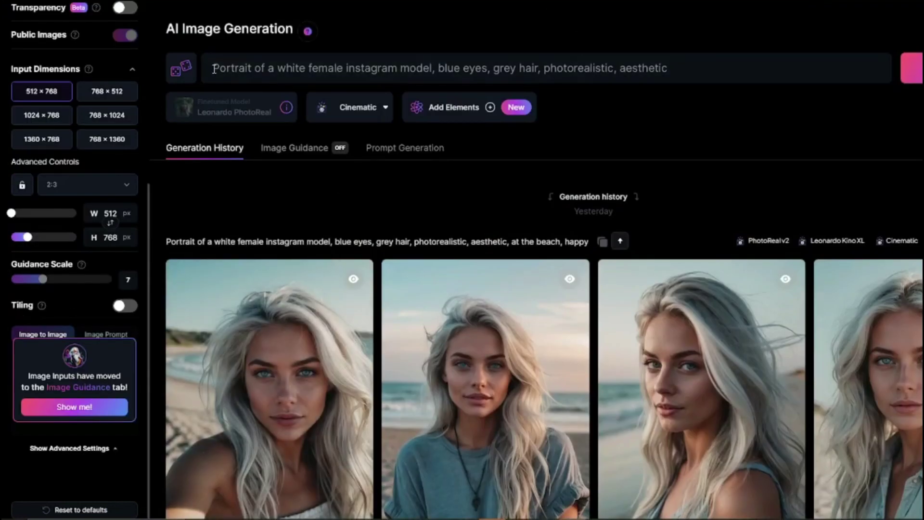
{"action": "left_click_drag", "start_coordinate": [214, 68], "coordinate": [687, 69]}
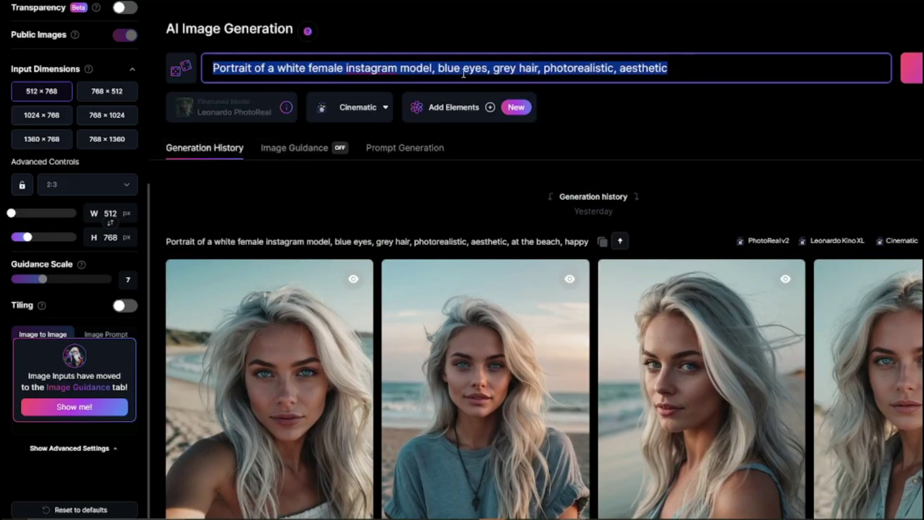
{"action": "left_click", "coordinate": [647, 80]}
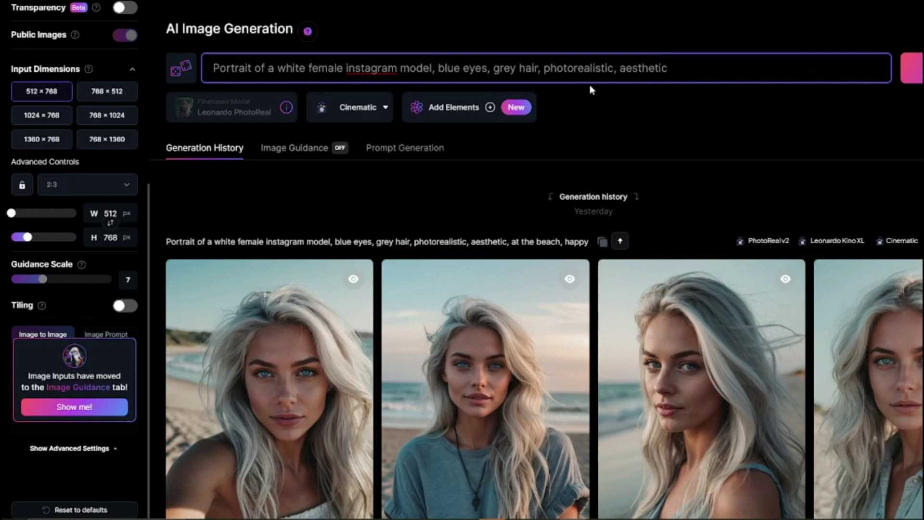
Review the grey-haired portraits, including the denim shirt and turtleneck ones, in the viewer
{"action": "scroll", "coordinate": [295, 208], "scroll_direction": "down", "scroll_amount": 5}
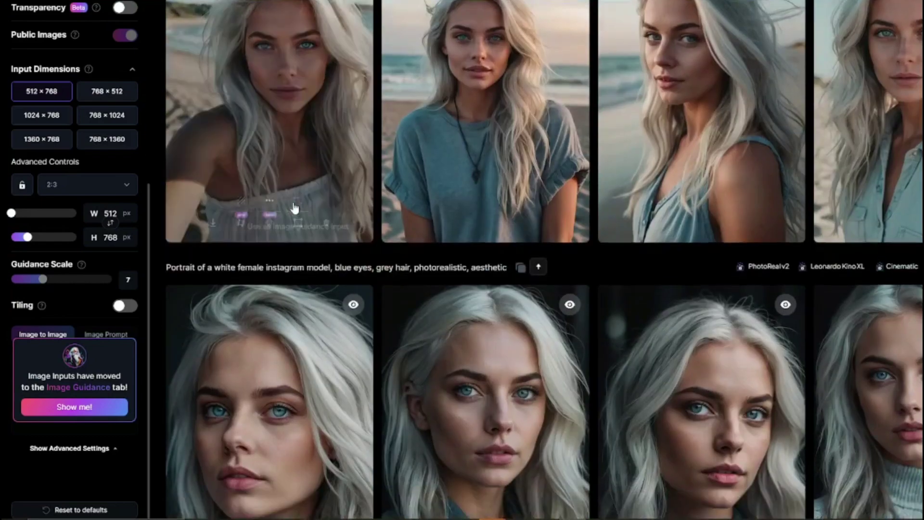
{"action": "scroll", "coordinate": [295, 208], "scroll_direction": "down", "scroll_amount": 5}
{"action": "left_click", "coordinate": [320, 134]}
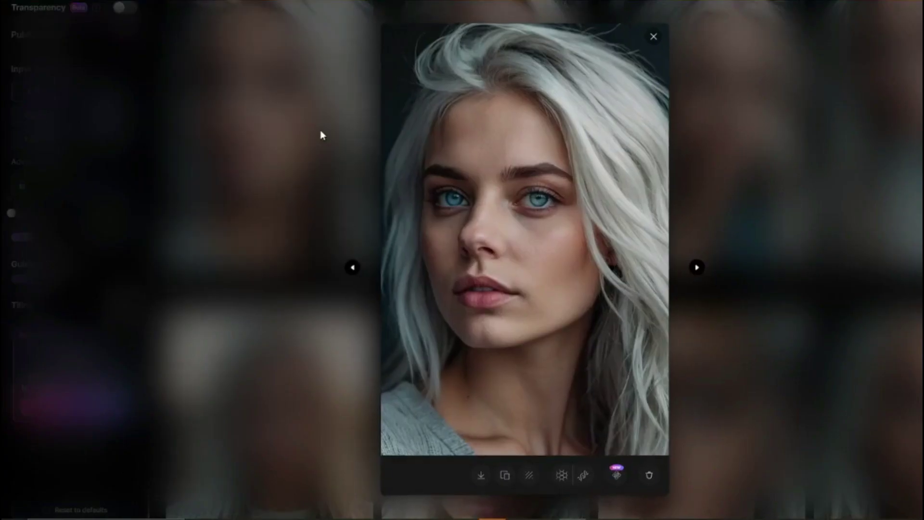
{"action": "key", "text": "Left"}
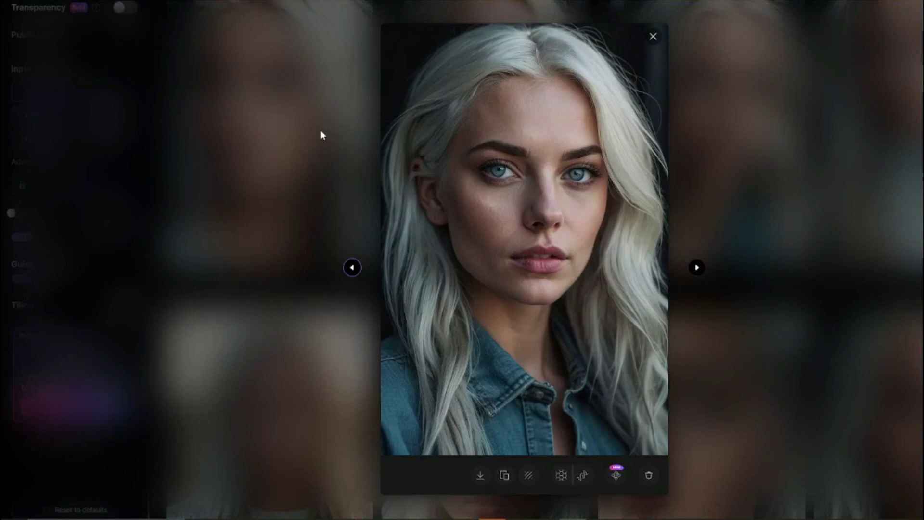
{"action": "key", "text": "Left"}
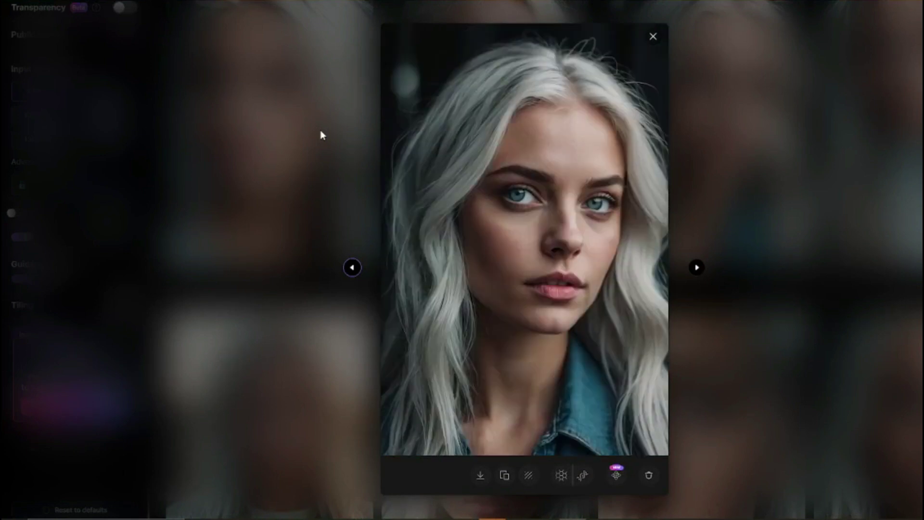
{"action": "key", "text": "Left"}
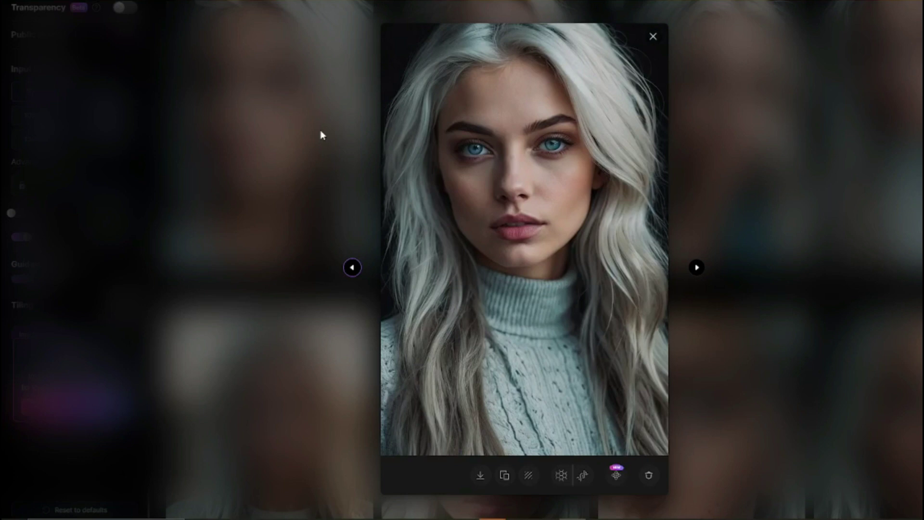
{"action": "left_click", "coordinate": [653, 36]}
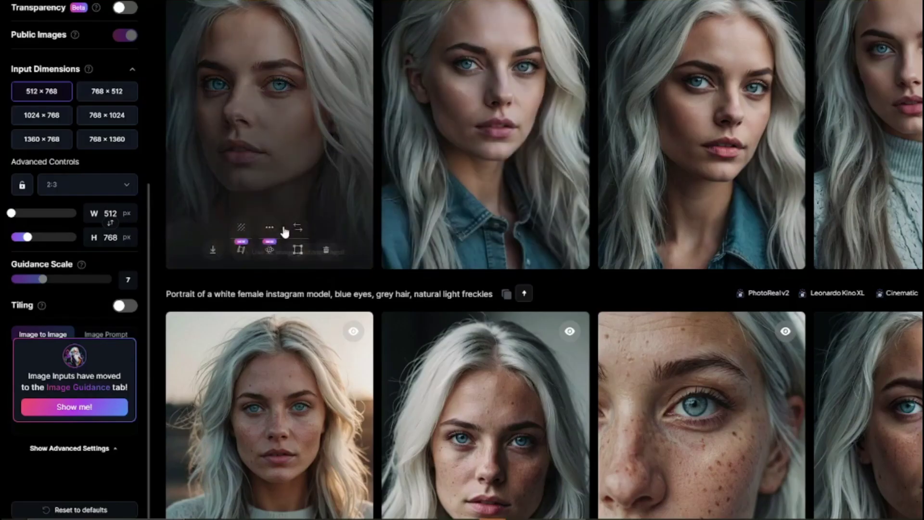
Show the advanced settings and toggle the fixed seed off and back on at 98
{"action": "scroll", "coordinate": [209, 176], "scroll_direction": "up", "scroll_amount": 2}
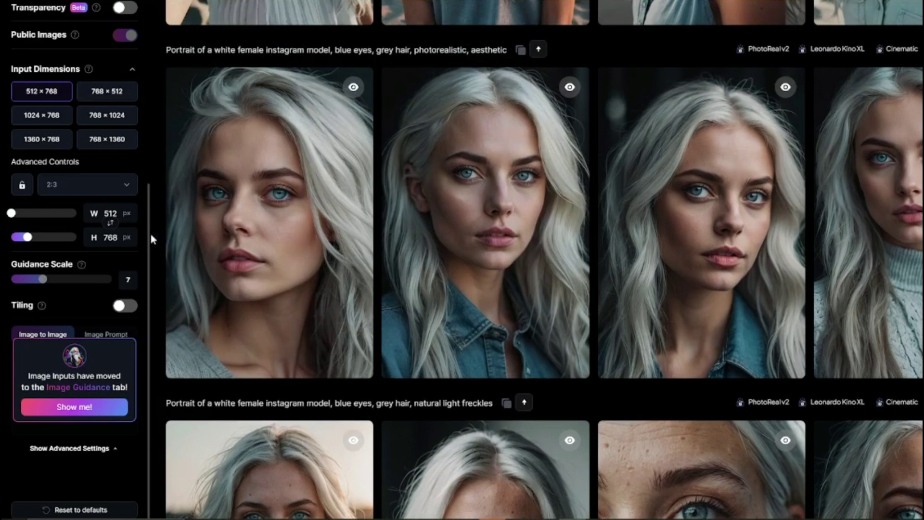
{"action": "scroll", "coordinate": [79, 199], "scroll_direction": "down", "scroll_amount": 2}
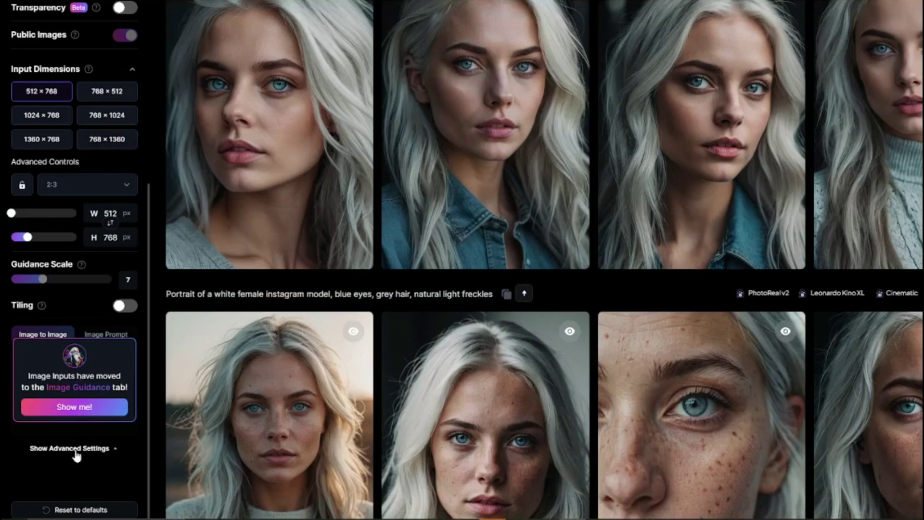
{"action": "left_click", "coordinate": [99, 450]}
{"action": "scroll", "coordinate": [41, 377], "scroll_direction": "down", "scroll_amount": 3}
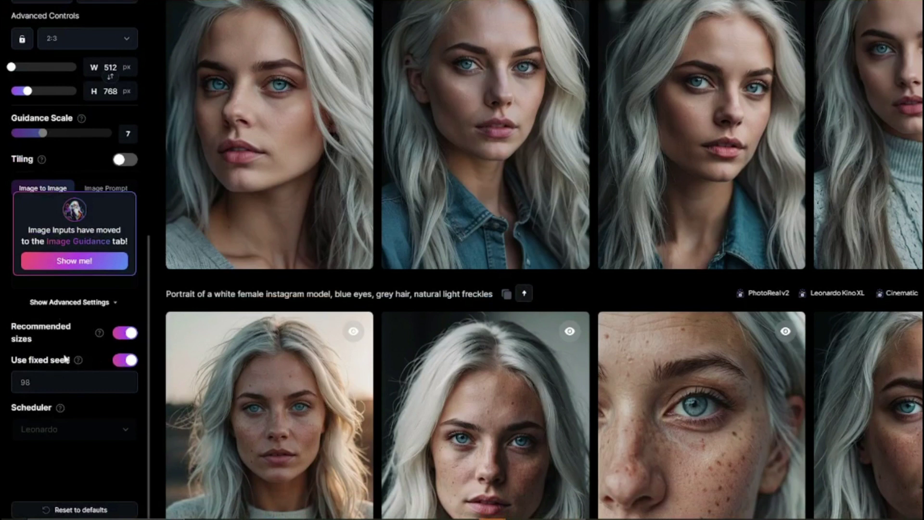
{"action": "left_click", "coordinate": [125, 361]}
{"action": "left_click", "coordinate": [126, 361]}
{"action": "scroll", "coordinate": [183, 259], "scroll_direction": "up", "scroll_amount": 3}
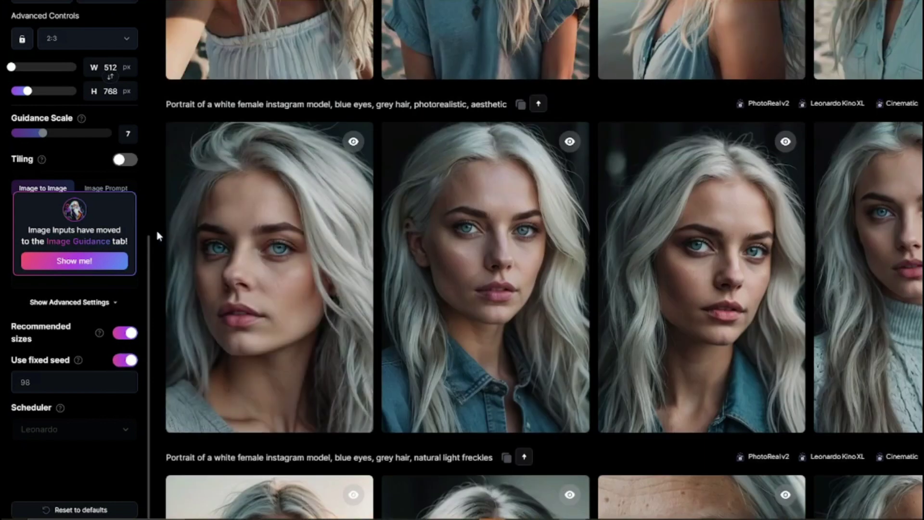
View the first aesthetic portrait and the denim shirt portrait enlarged
{"action": "left_click", "coordinate": [297, 200]}
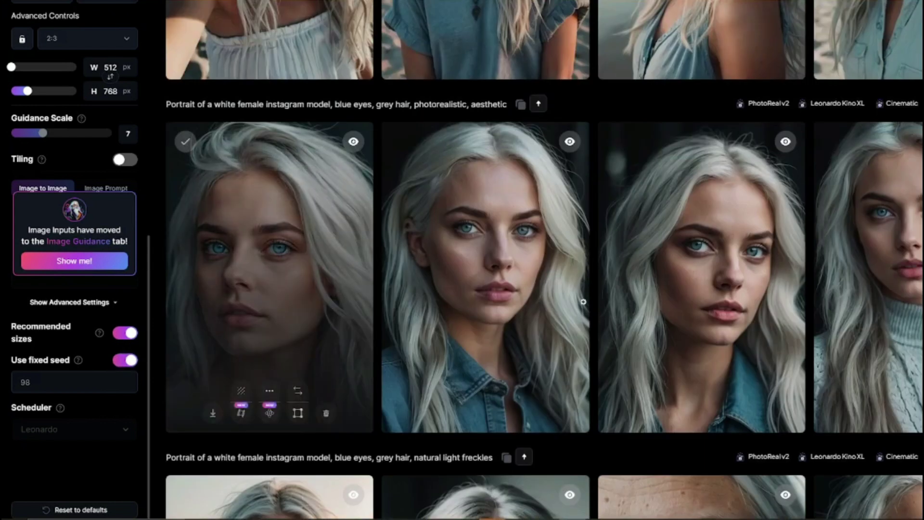
{"action": "key", "text": "Right"}
{"action": "key", "text": "Right"}
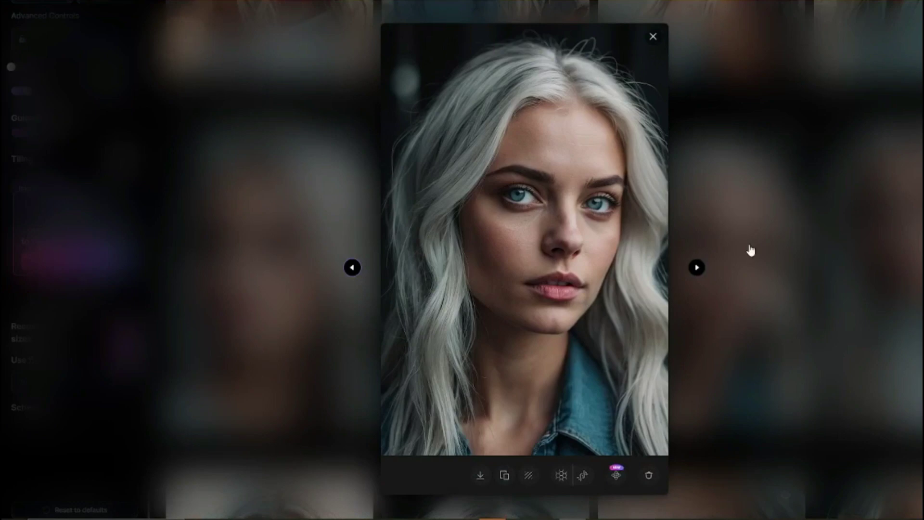
{"action": "left_click", "coordinate": [750, 250]}
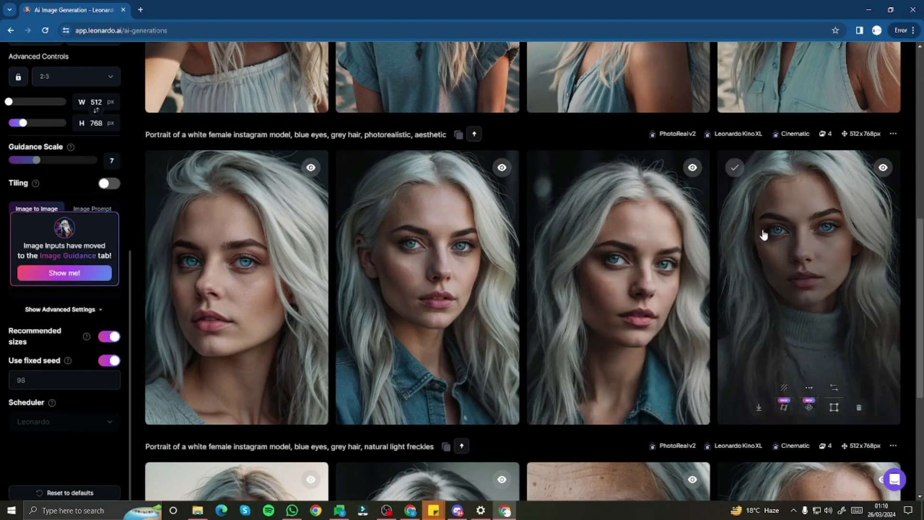
Copy the aesthetic portrait batch's seed and paste 320180768 over the fixed seed 98
{"action": "left_click", "coordinate": [893, 134]}
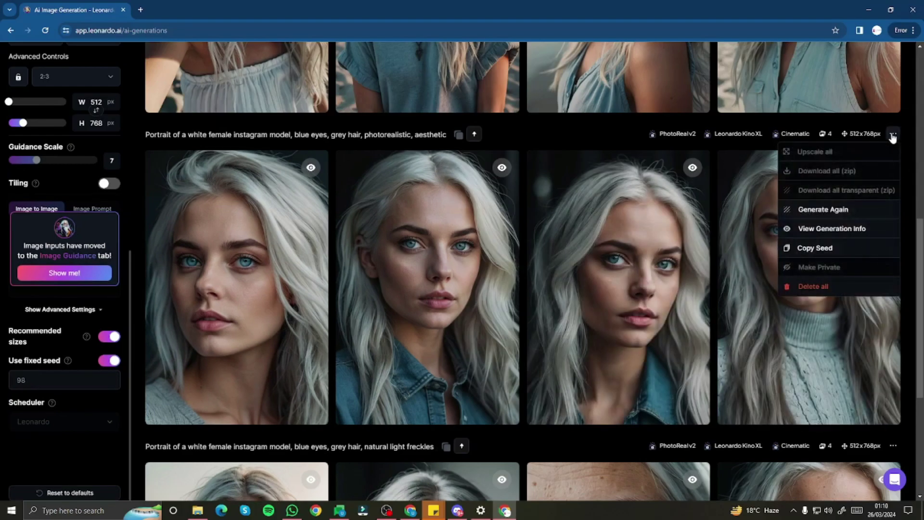
{"action": "left_click", "coordinate": [816, 251]}
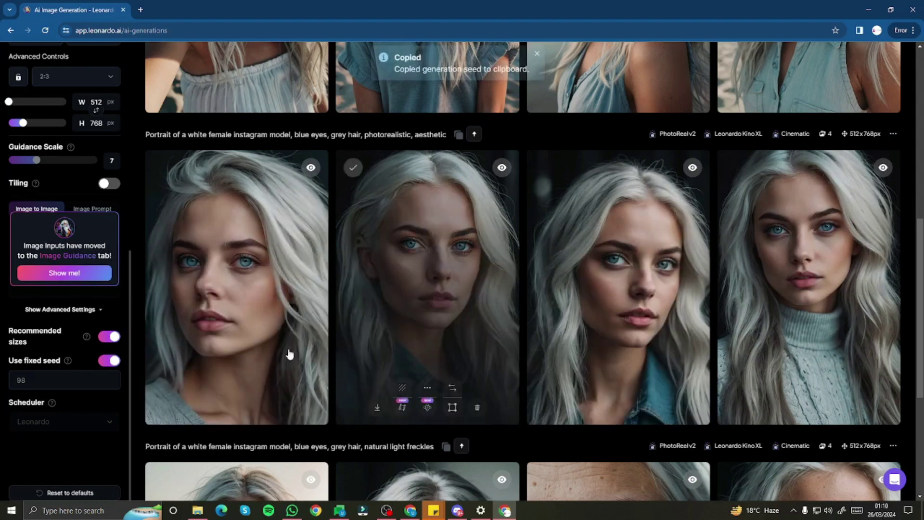
{"action": "left_click", "coordinate": [43, 383]}
{"action": "key", "text": "ctrl+a"}
{"action": "key", "text": "ctrl+v"}
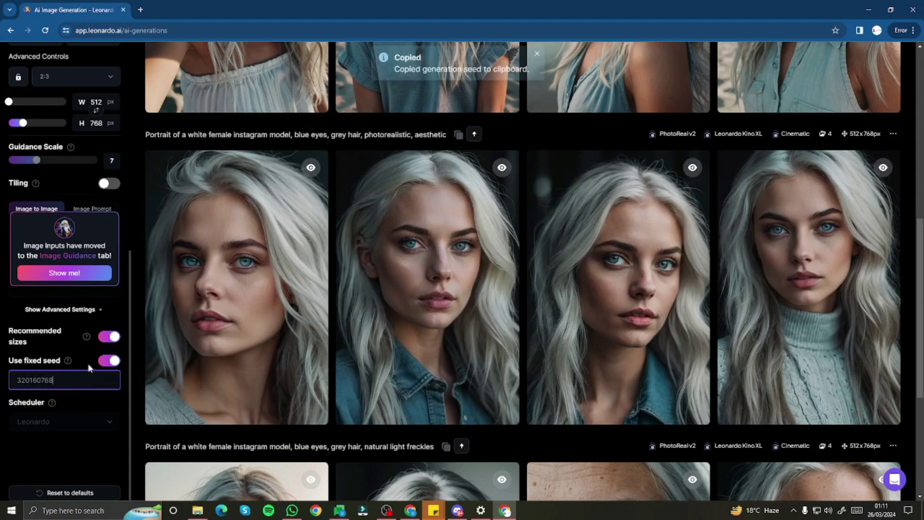
{"action": "scroll", "coordinate": [602, 104], "scroll_direction": "up", "scroll_amount": 10}
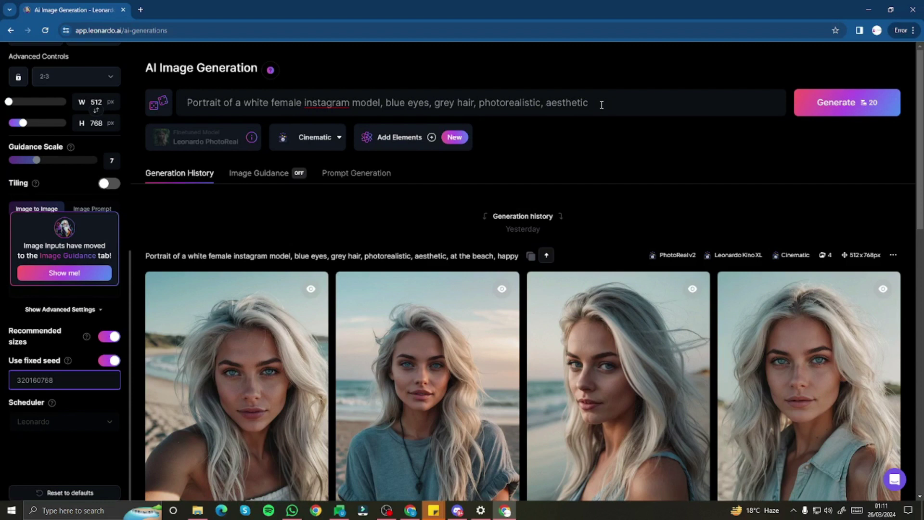
Append ', at beach, happy' to the prompt and generate
{"action": "left_click", "coordinate": [601, 105]}
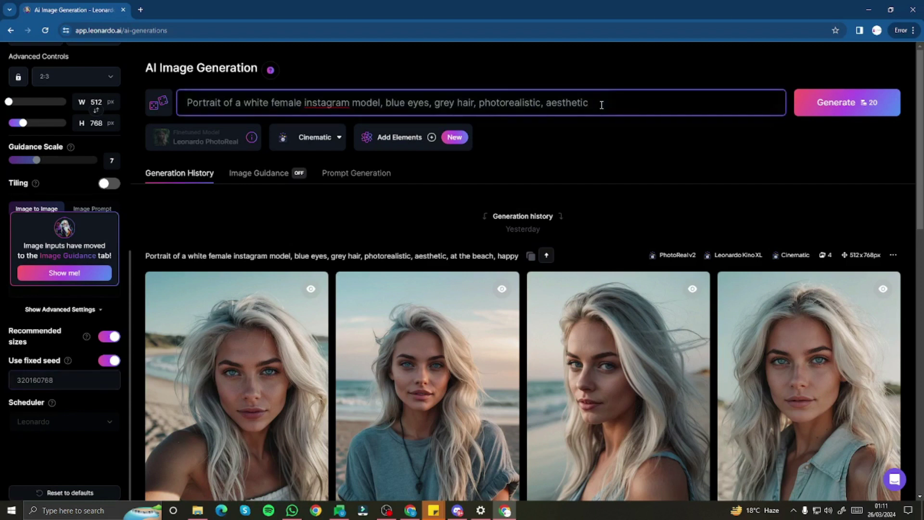
{"action": "type", "text": ", at beach, happy"}
{"action": "left_click", "coordinate": [836, 102]}
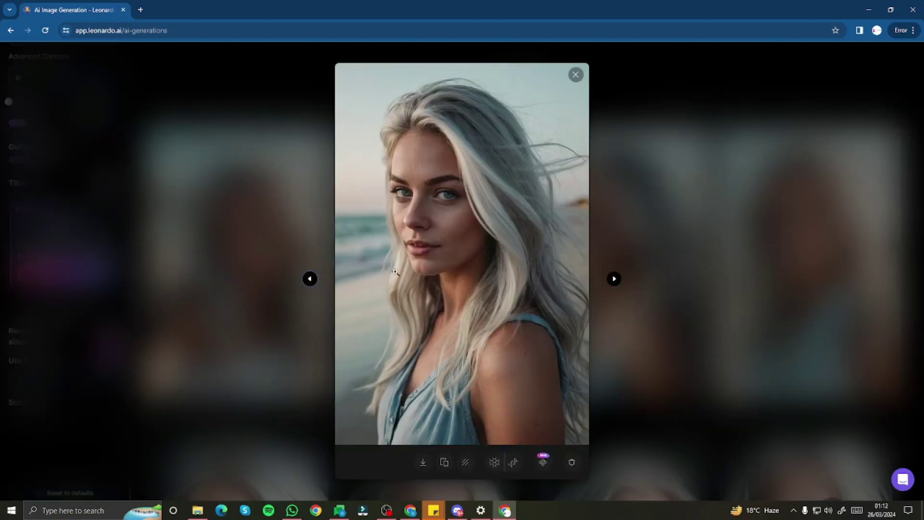
Browse the beach results, then select the 'at beach, happy' wording in the prompt
{"action": "key", "text": "Right"}
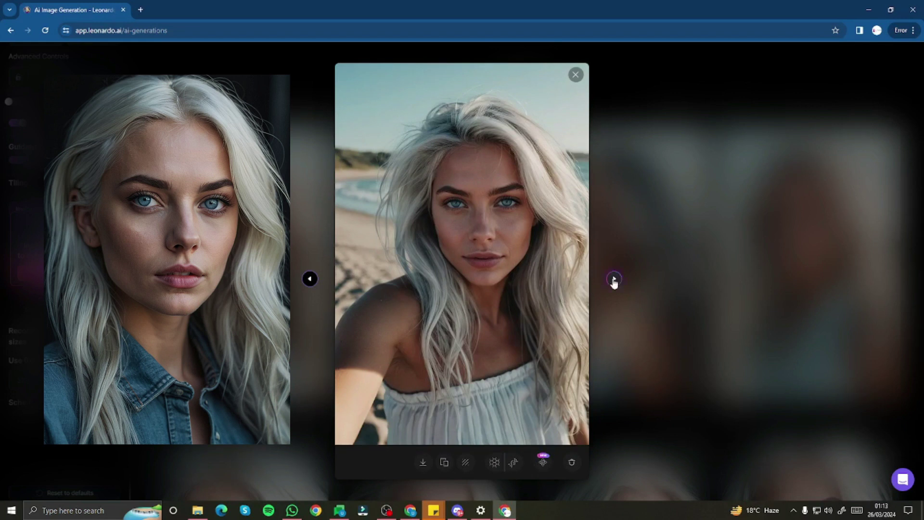
{"action": "left_click", "coordinate": [614, 279]}
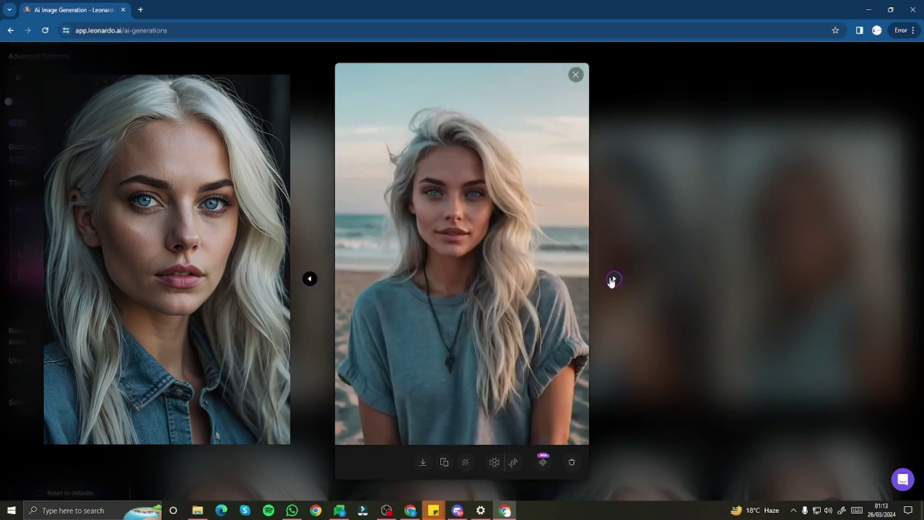
{"action": "left_click", "coordinate": [309, 280]}
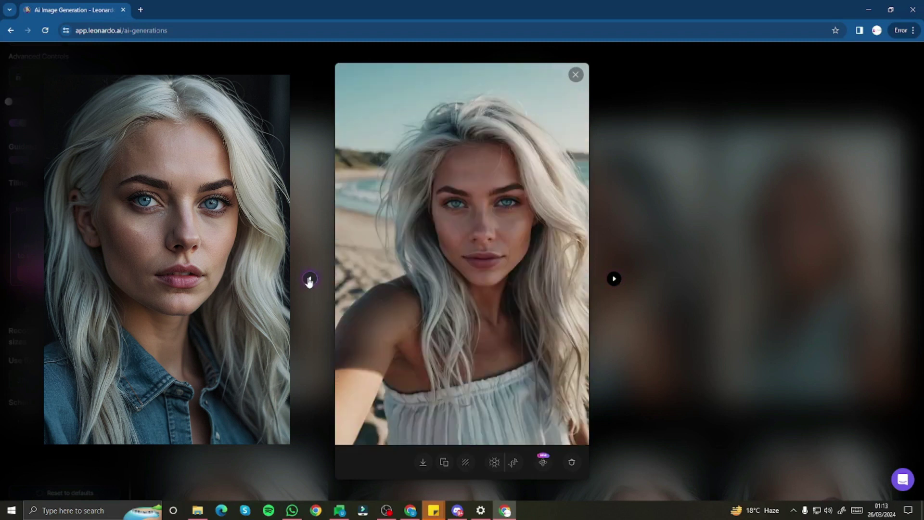
{"action": "left_click", "coordinate": [309, 281]}
{"action": "left_click", "coordinate": [651, 119]}
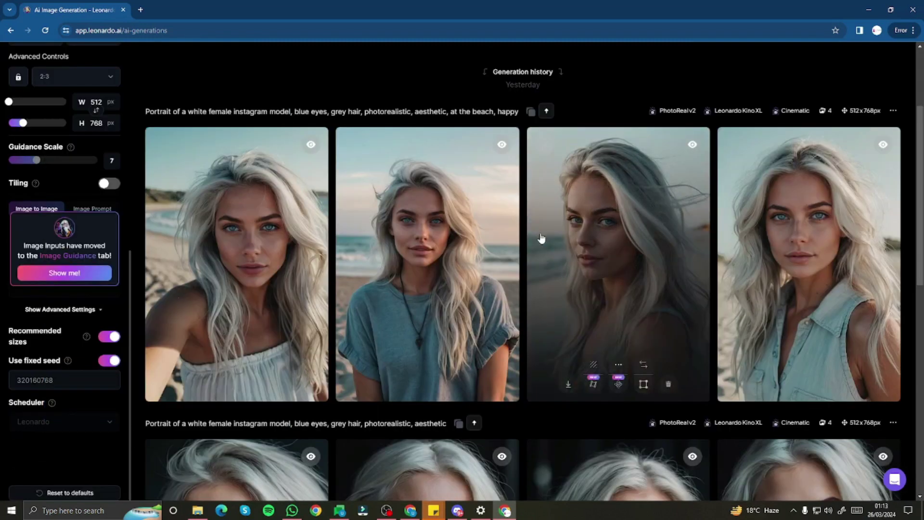
{"action": "scroll", "coordinate": [541, 238], "scroll_direction": "up", "scroll_amount": 3}
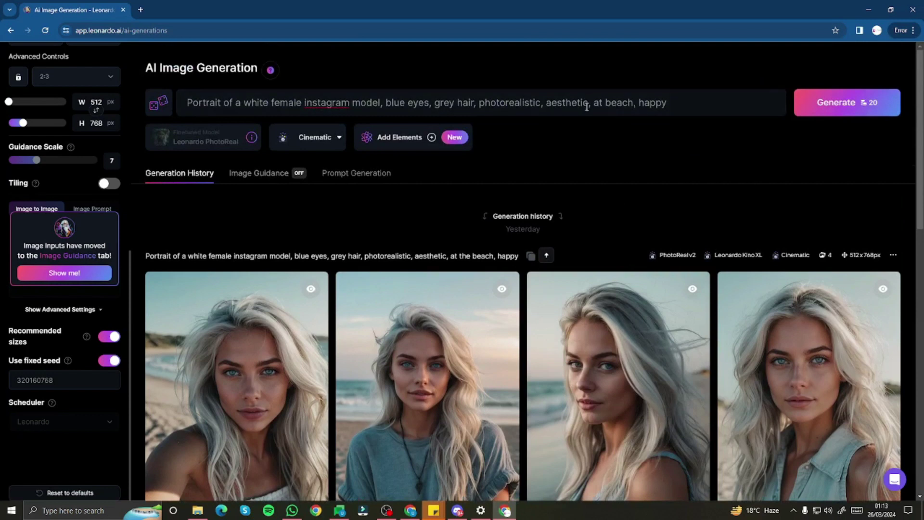
{"action": "left_click_drag", "start_coordinate": [588, 106], "coordinate": [714, 104]}
Replace the beach wording with 'at hotle lobby, posing, full body shot'
{"action": "key", "text": "BackSpace"}
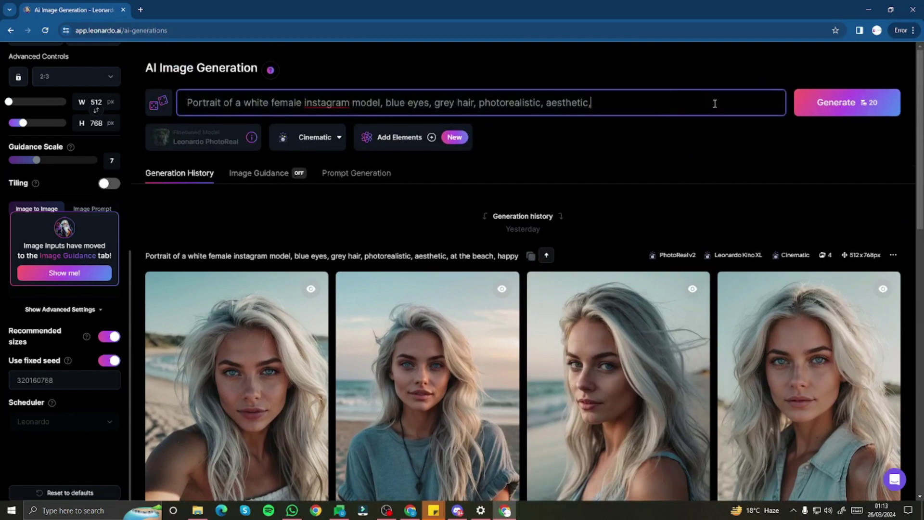
{"action": "type", "text": "at hottle"}
{"action": "key", "text": "BackSpace"}
{"action": "key", "text": "BackSpace"}
{"action": "key", "text": "BackSpace"}
{"action": "key", "text": "BackSpace"}
{"action": "type", "text": "le lobby, posi"}
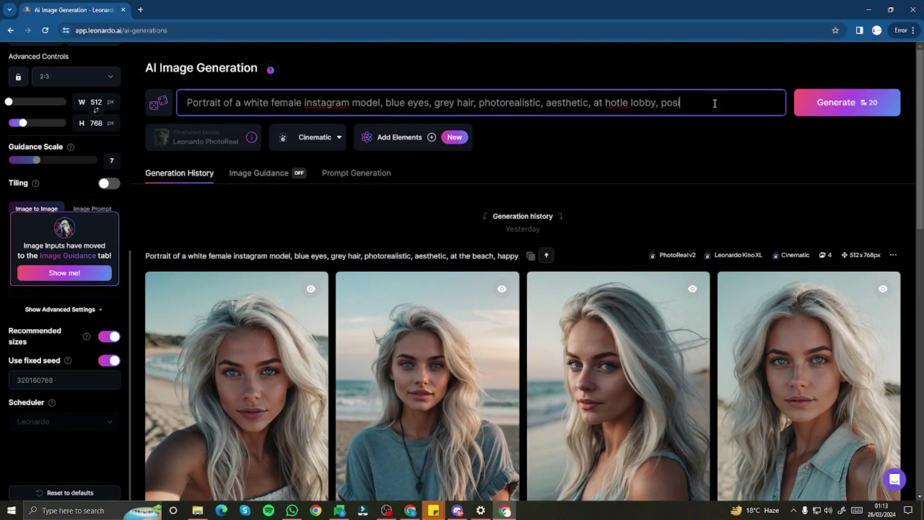
{"action": "type", "text": "ng, full body shot"}
{"action": "key", "text": "Left"}
{"action": "key", "text": "Left"}
{"action": "key", "text": "Left"}
{"action": "key", "text": "Left"}
{"action": "key", "text": "Left"}
{"action": "key", "text": "BackSpace"}
{"action": "type", "text": "y"}
Copy the beach batch's seed and paste 462675712 into the fixed seed field
{"action": "left_click", "coordinate": [891, 257]}
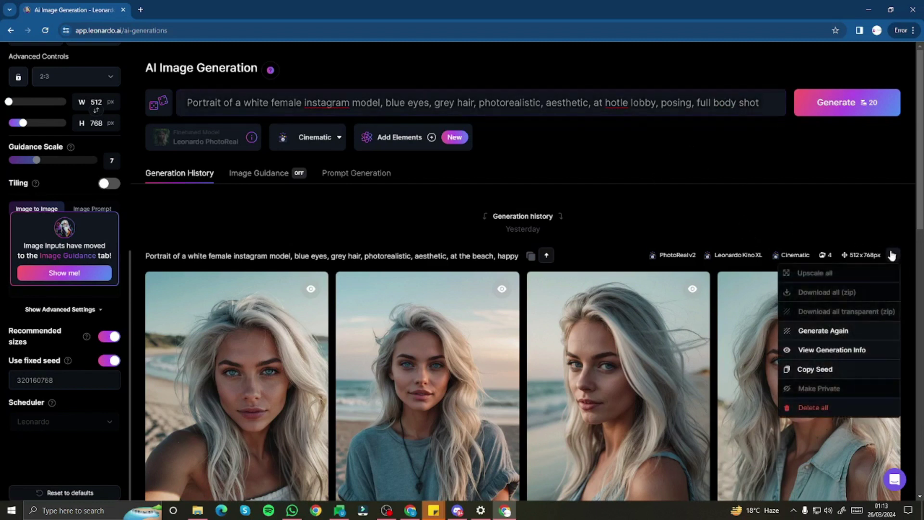
{"action": "left_click", "coordinate": [810, 369]}
{"action": "scroll", "coordinate": [121, 416], "scroll_direction": "down", "scroll_amount": 8}
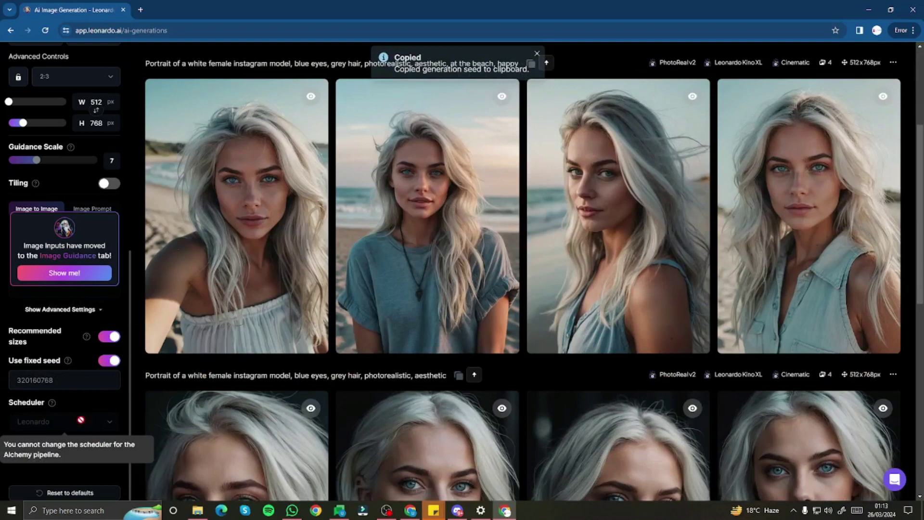
{"action": "double_click", "coordinate": [61, 383]}
{"action": "key", "text": "ctrl+v"}
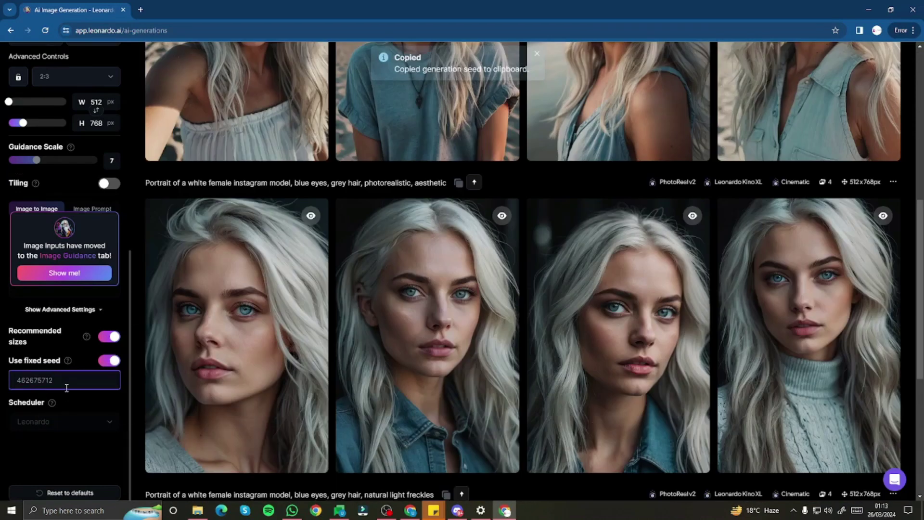
{"action": "scroll", "coordinate": [66, 391], "scroll_direction": "up", "scroll_amount": 5}
{"action": "scroll", "coordinate": [438, 320], "scroll_direction": "up", "scroll_amount": 5}
{"action": "scroll", "coordinate": [29, 330], "scroll_direction": "down", "scroll_amount": 4}
{"action": "scroll", "coordinate": [29, 330], "scroll_direction": "down", "scroll_amount": 1}
{"action": "scroll", "coordinate": [621, 183], "scroll_direction": "up", "scroll_amount": 3}
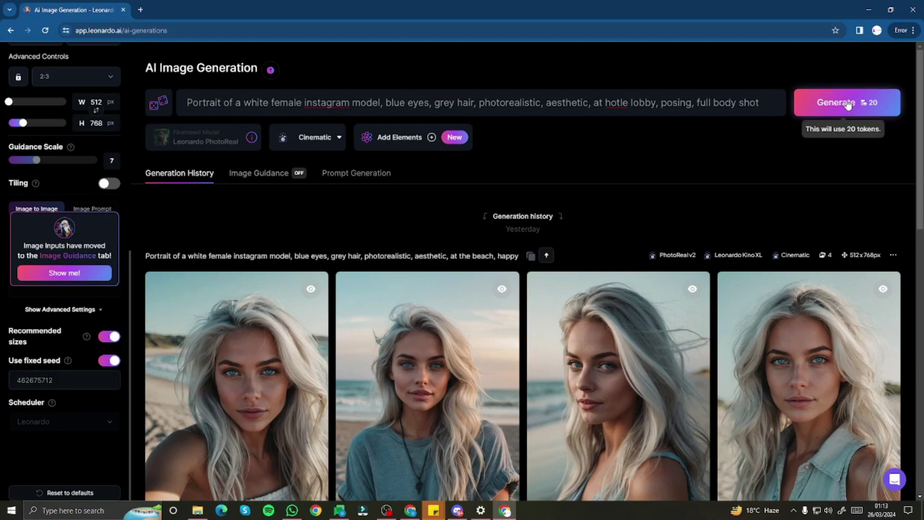
Generate the hotel lobby full-body portraits with seed 462675712 and step through all four
{"action": "left_click", "coordinate": [832, 111]}
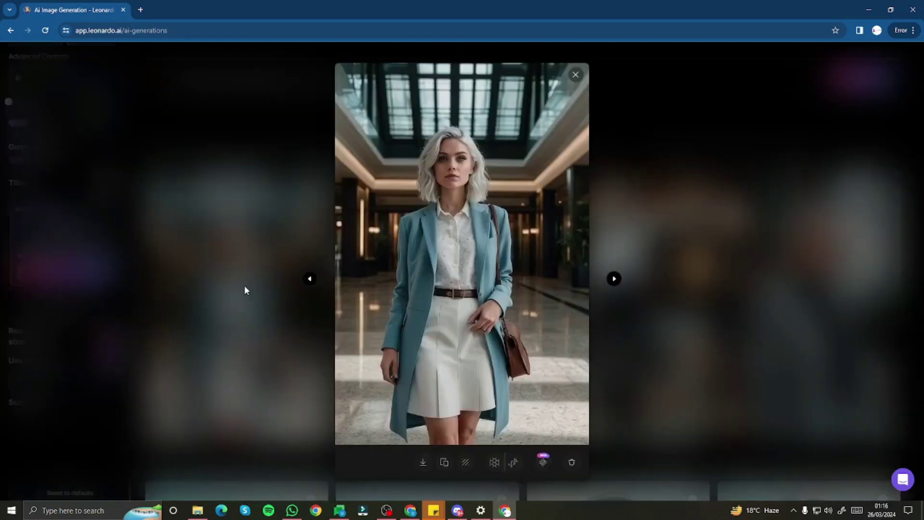
{"action": "key", "text": "Left"}
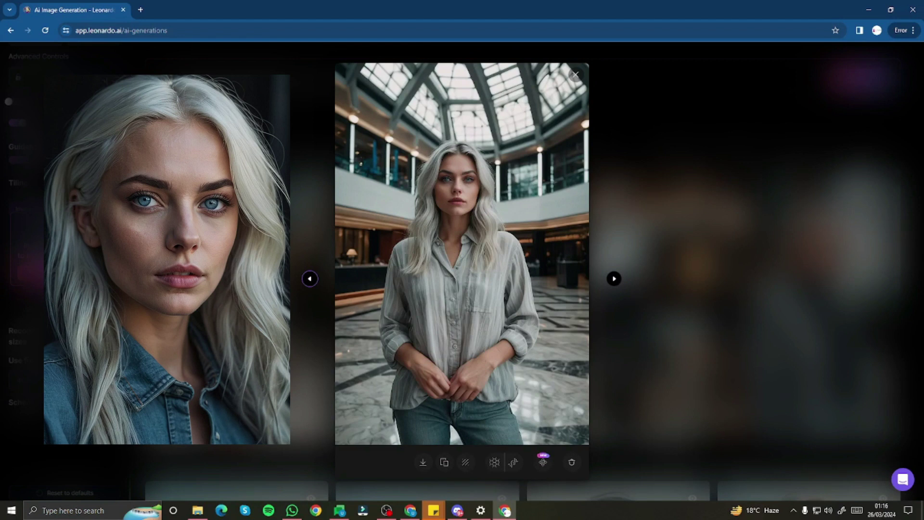
{"action": "key", "text": "Left"}
{"action": "key", "text": "Left"}
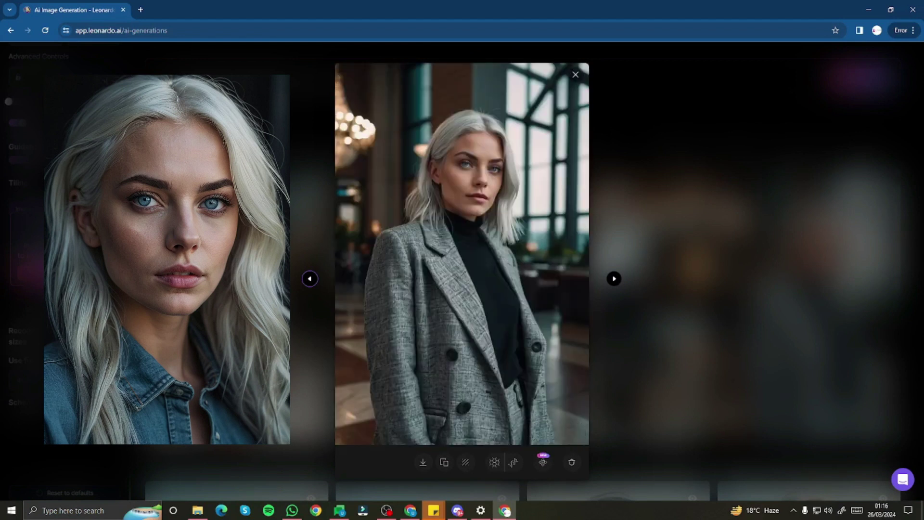
{"action": "key", "text": "Right"}
{"action": "key", "text": "Right"}
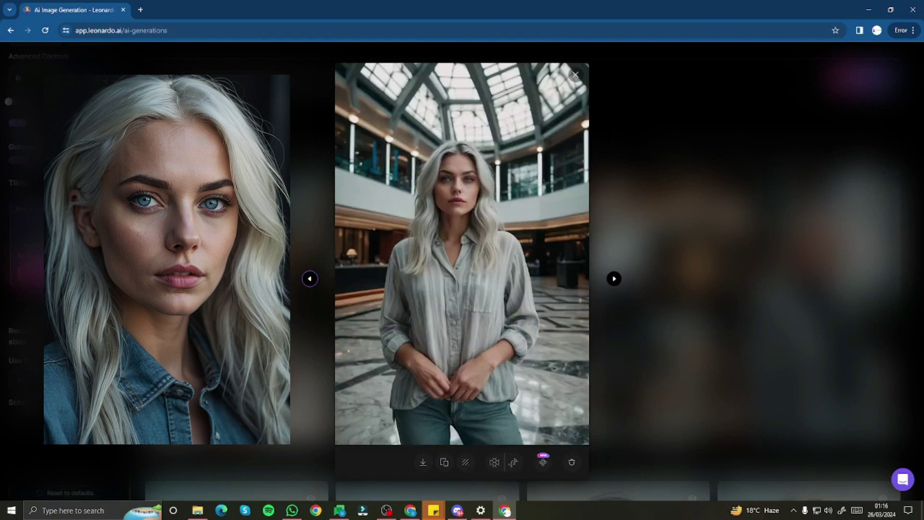
{"action": "key", "text": "Escape"}
{"action": "scroll", "coordinate": [398, 188], "scroll_direction": "up", "scroll_amount": 3}
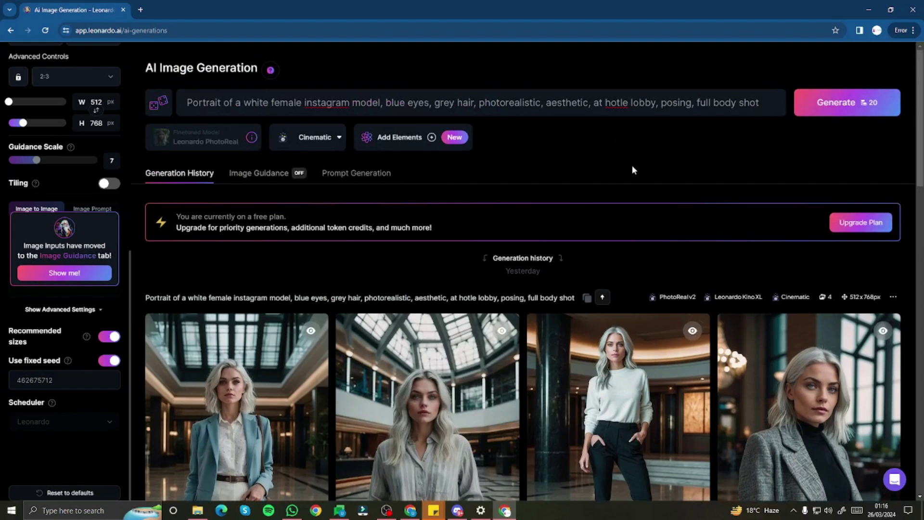
Swap the hotel lobby wording for 'at studio, modelling, black dress' in the prompt
{"action": "left_click", "coordinate": [596, 103]}
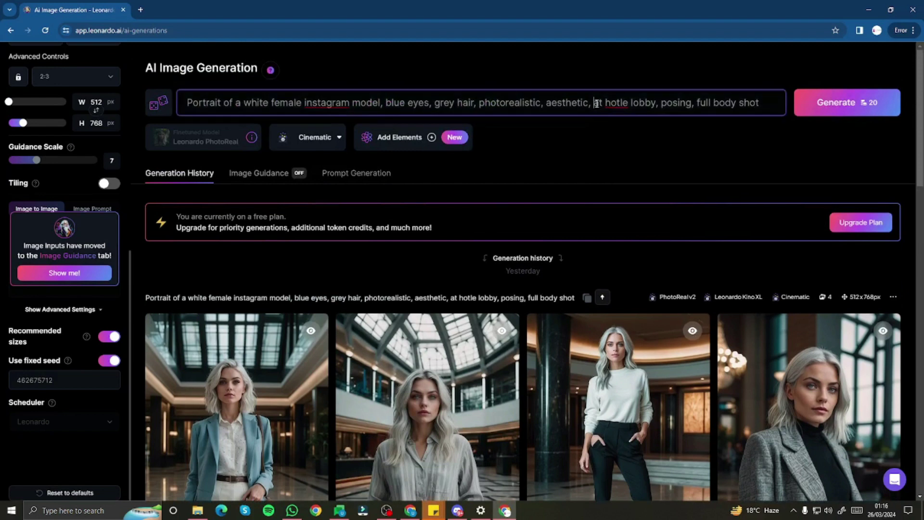
{"action": "left_click_drag", "start_coordinate": [596, 103], "coordinate": [771, 103]}
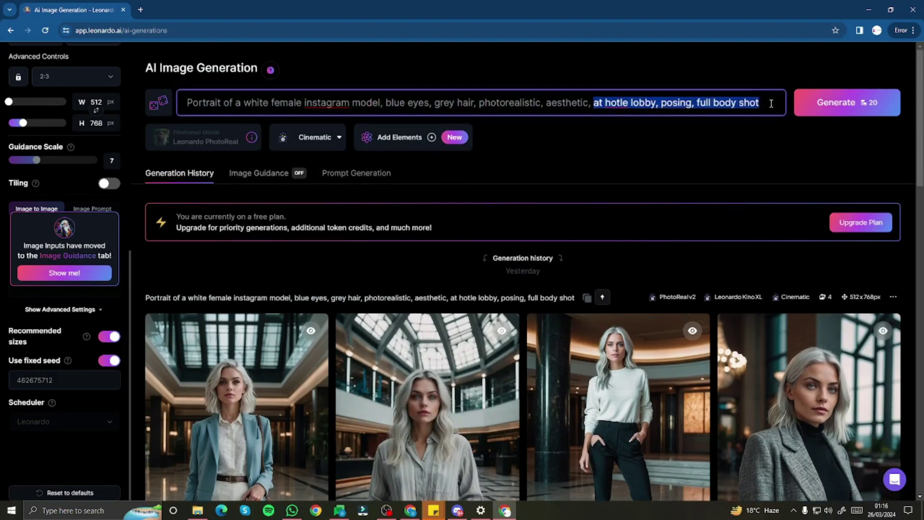
{"action": "key", "text": "BackSpace"}
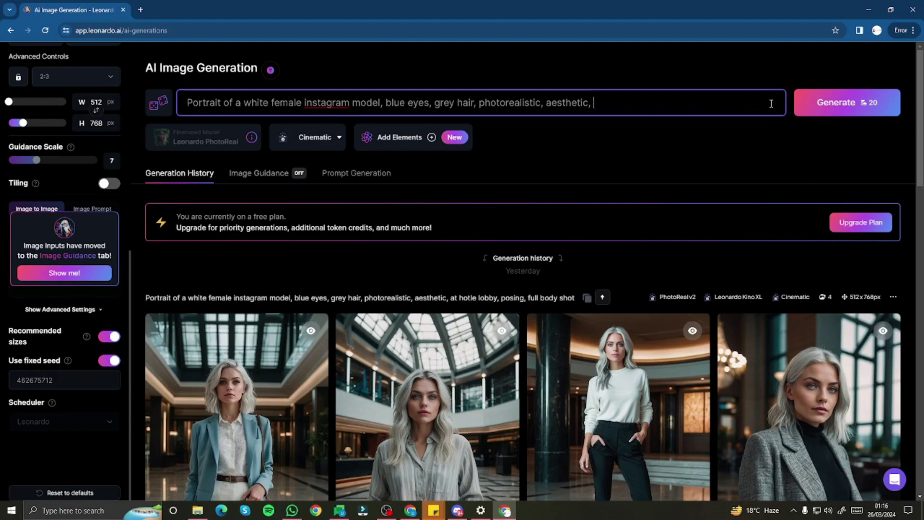
{"action": "key", "text": "ctrl+v"}
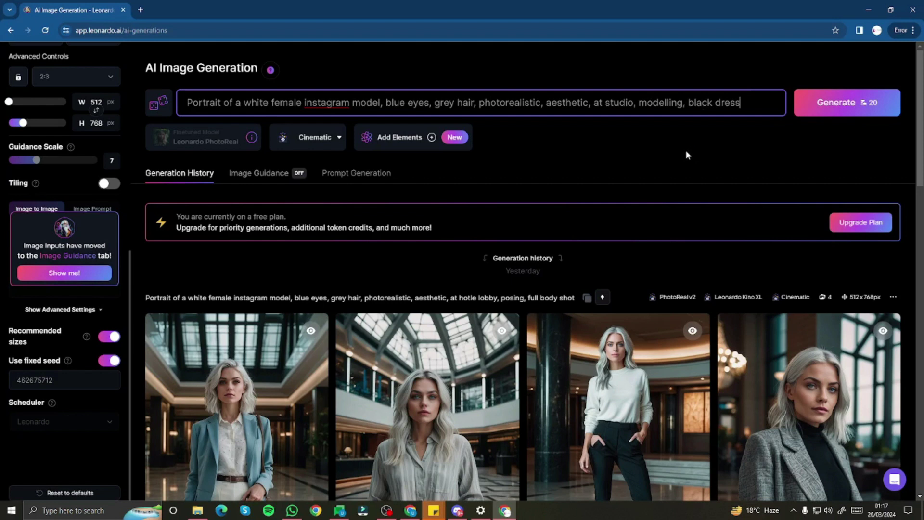
Generate the studio black dress portraits and browse them in the viewer
{"action": "left_click", "coordinate": [823, 100]}
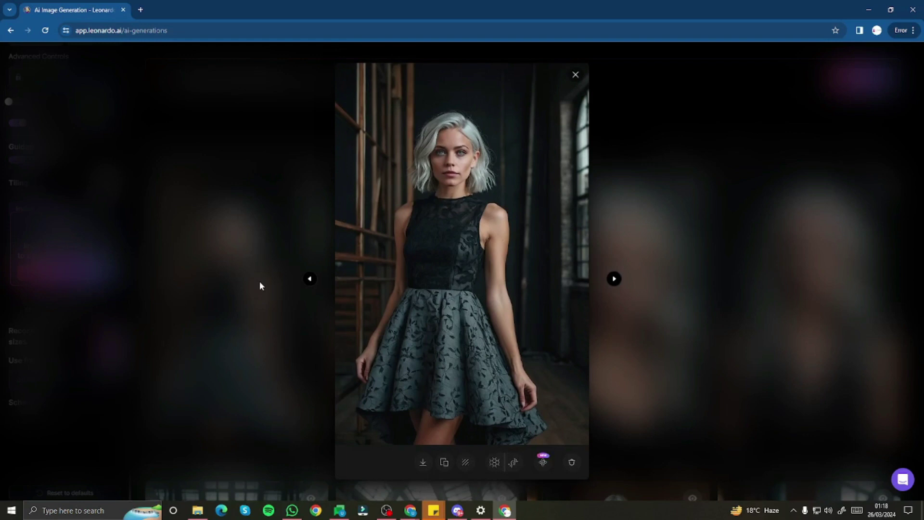
{"action": "key", "text": "Left"}
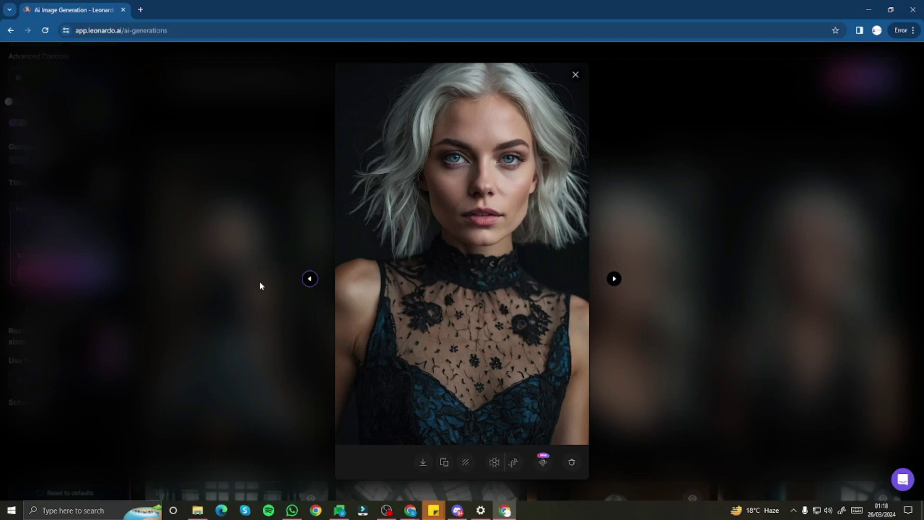
{"action": "key", "text": "Left"}
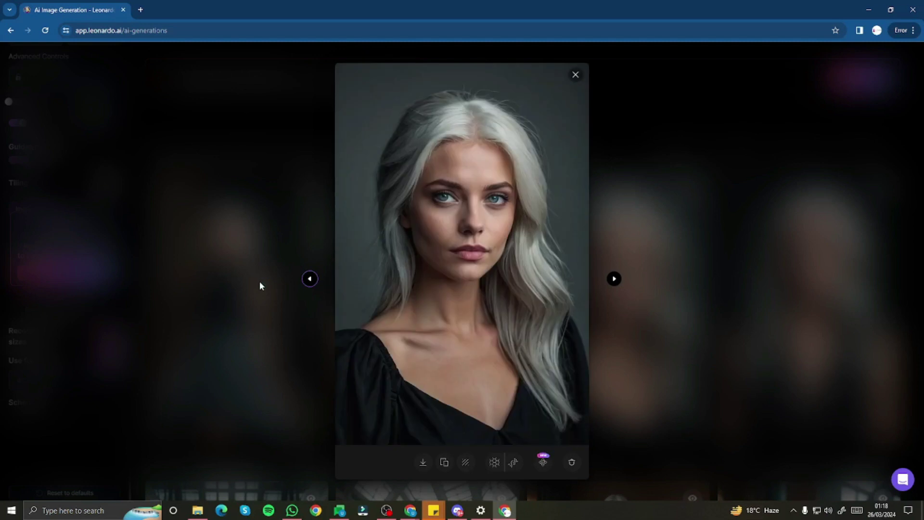
{"action": "key", "text": "Left"}
{"action": "key", "text": "Right"}
{"action": "key", "text": "Left"}
{"action": "key", "text": "Left"}
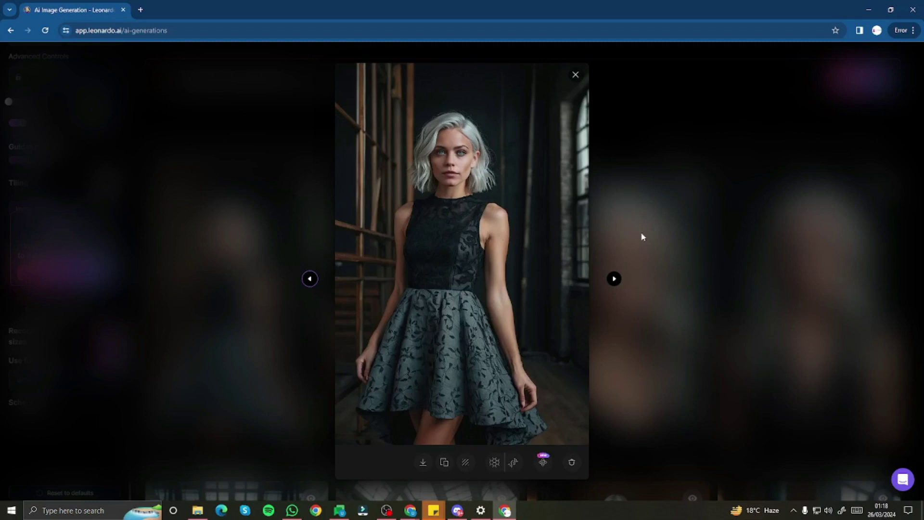
{"action": "key", "text": "Escape"}
Scroll the generation history down and back up to the top
{"action": "scroll", "coordinate": [307, 257], "scroll_direction": "down", "scroll_amount": 13}
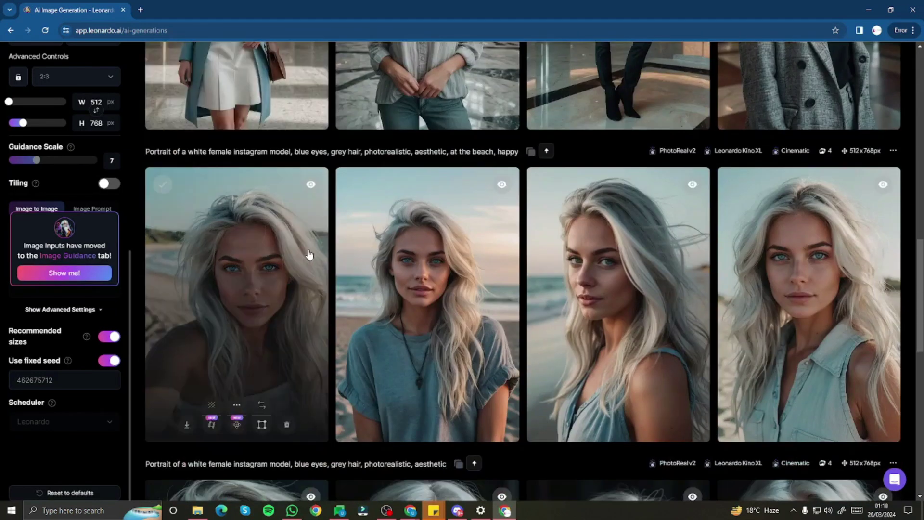
{"action": "scroll", "coordinate": [332, 242], "scroll_direction": "down", "scroll_amount": 12}
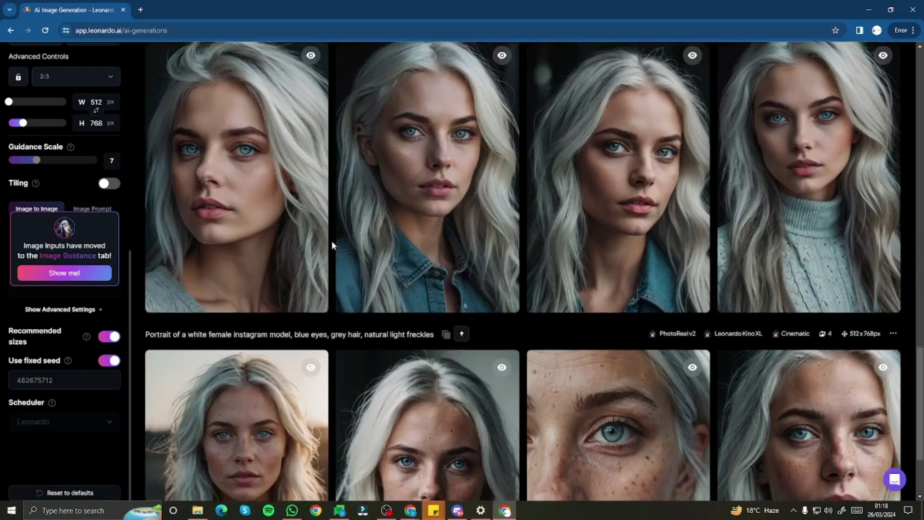
{"action": "scroll", "coordinate": [331, 241], "scroll_direction": "up", "scroll_amount": 12}
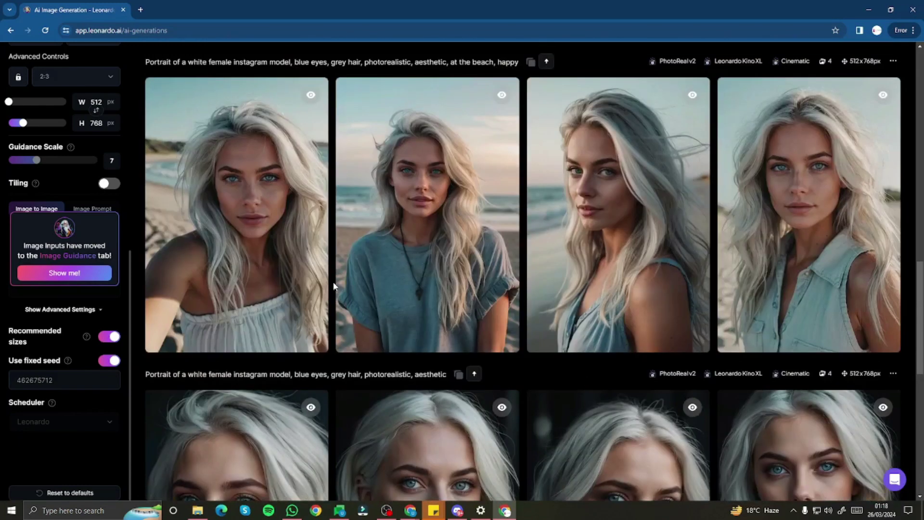
{"action": "scroll", "coordinate": [333, 284], "scroll_direction": "up", "scroll_amount": 10}
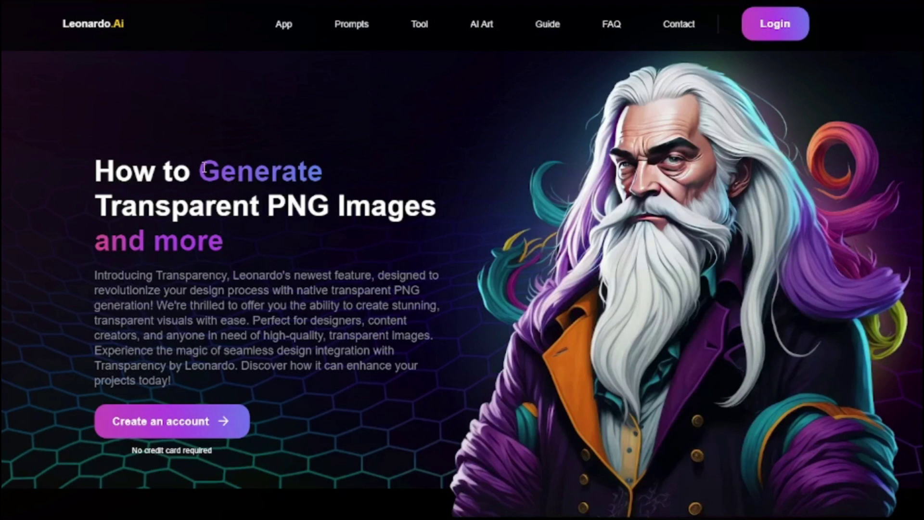
Read through the Transparency Mode article sections, scrolling down and back up
{"action": "left_click_drag", "start_coordinate": [204, 169], "coordinate": [258, 212]}
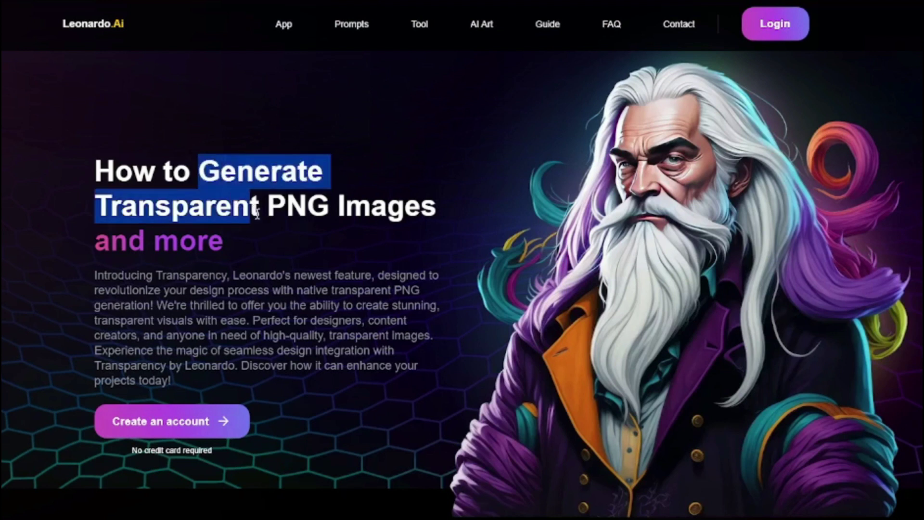
{"action": "left_click", "coordinate": [277, 246]}
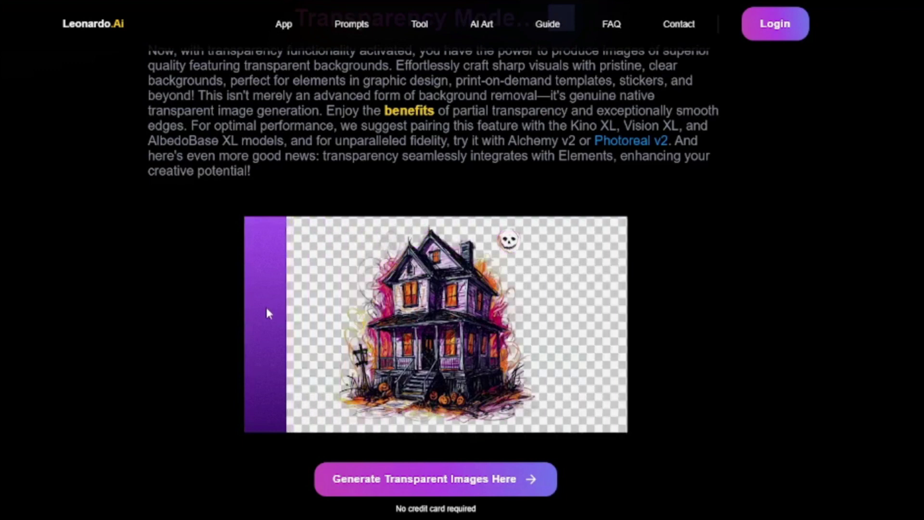
{"action": "scroll", "coordinate": [268, 314], "scroll_direction": "down", "scroll_amount": 3}
{"action": "scroll", "coordinate": [268, 313], "scroll_direction": "down", "scroll_amount": 7}
{"action": "scroll", "coordinate": [187, 301], "scroll_direction": "up", "scroll_amount": 12}
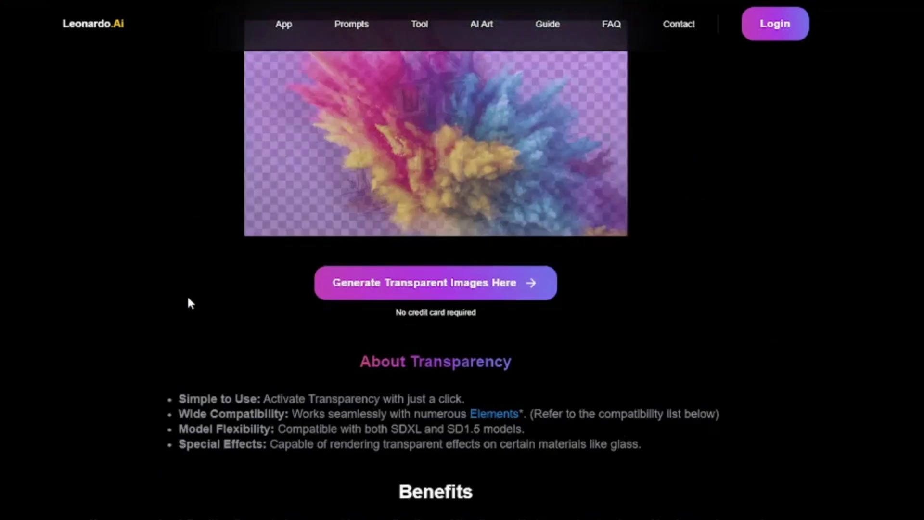
{"action": "scroll", "coordinate": [187, 301], "scroll_direction": "up", "scroll_amount": 5}
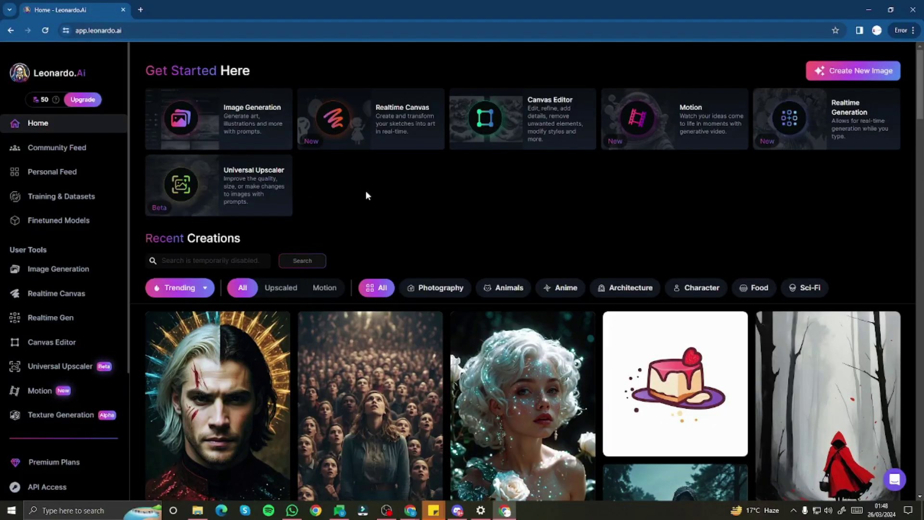
Go back to AI Image Generation and check the Transparency (Beta) setting's help
{"action": "left_click", "coordinate": [231, 114]}
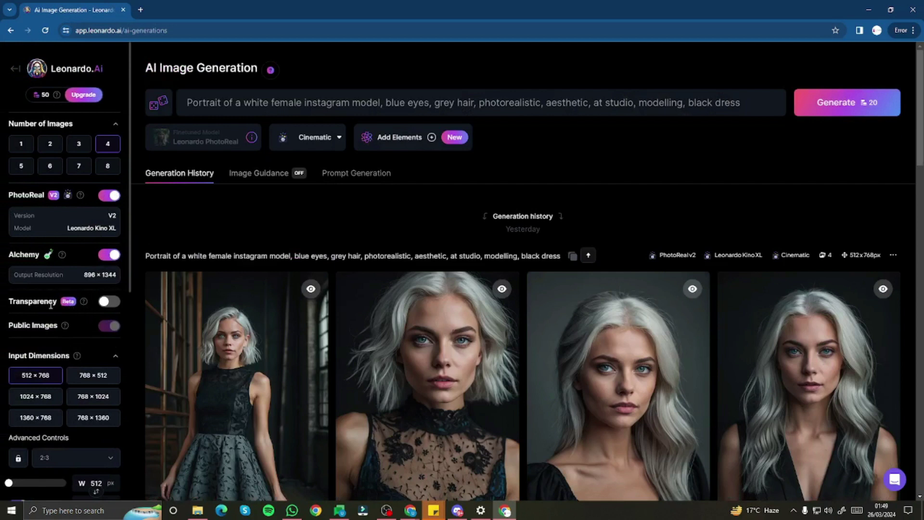
{"action": "left_click_drag", "start_coordinate": [10, 301], "coordinate": [57, 301]}
{"action": "mouse_move", "coordinate": [85, 307]}
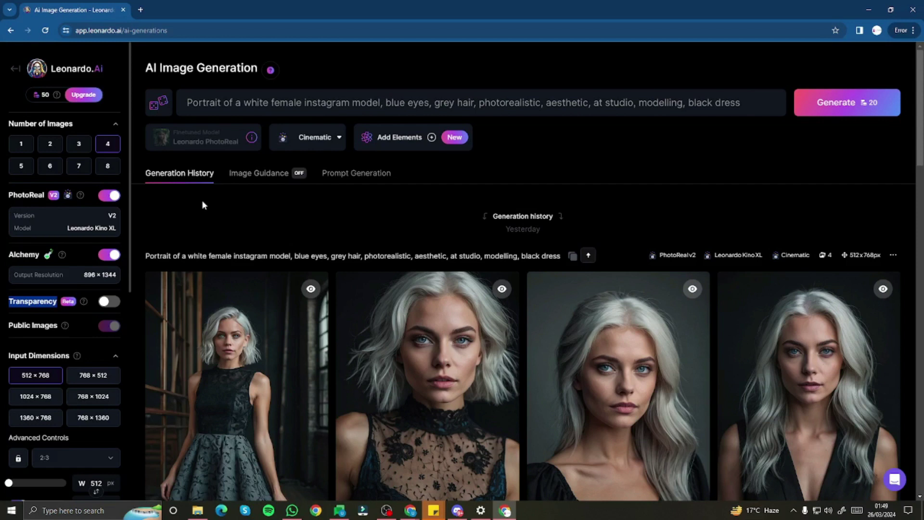
Turn Transparency on and PhotoReal and Alchemy off so a generation costs 8 tokens
{"action": "left_click", "coordinate": [108, 303]}
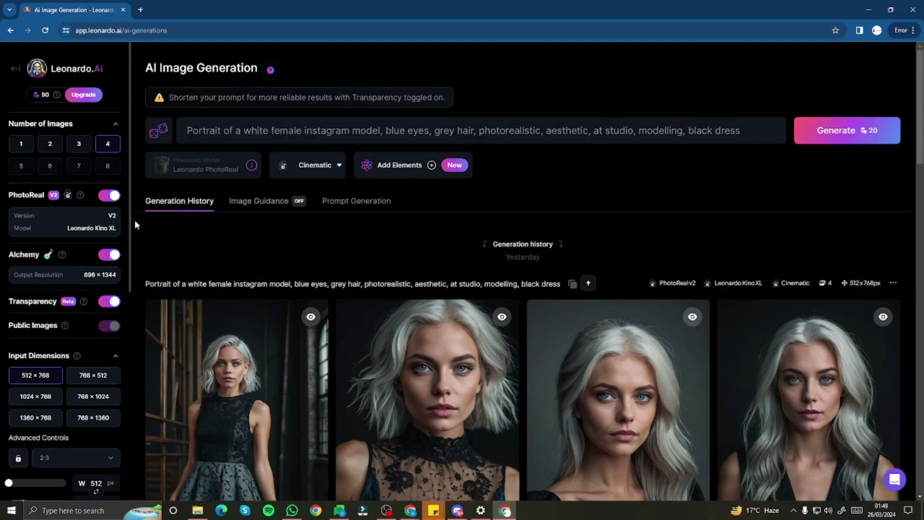
{"action": "left_click", "coordinate": [111, 196]}
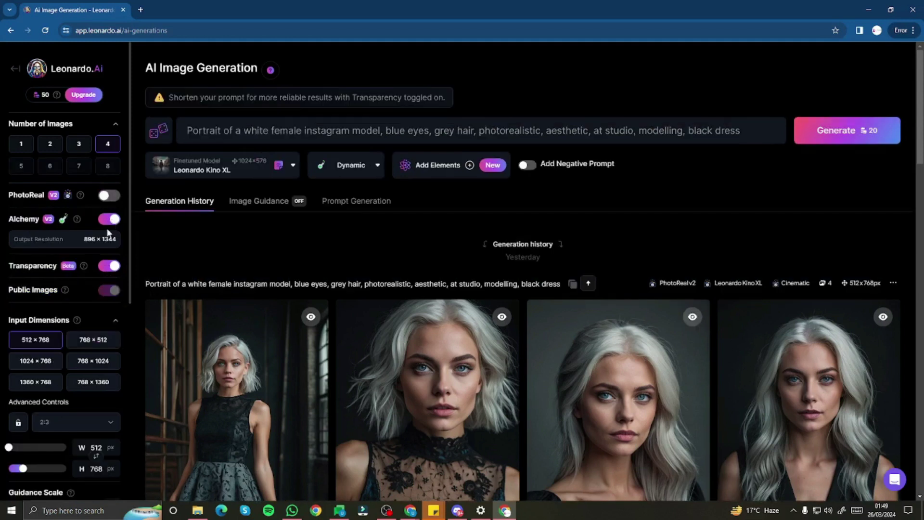
{"action": "left_click", "coordinate": [106, 219]}
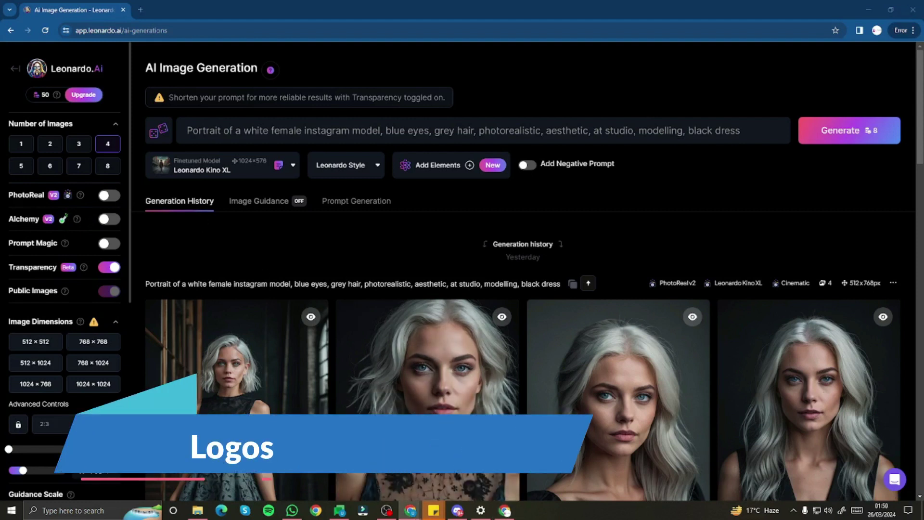
{"action": "left_click", "coordinate": [404, 134]}
Replace the prompt with the EcoTech green tech logo prompt and generate
{"action": "key", "text": "ctrl+a"}
{"action": "type", "text": "Logo for a green tech company 'EcoTech'."}
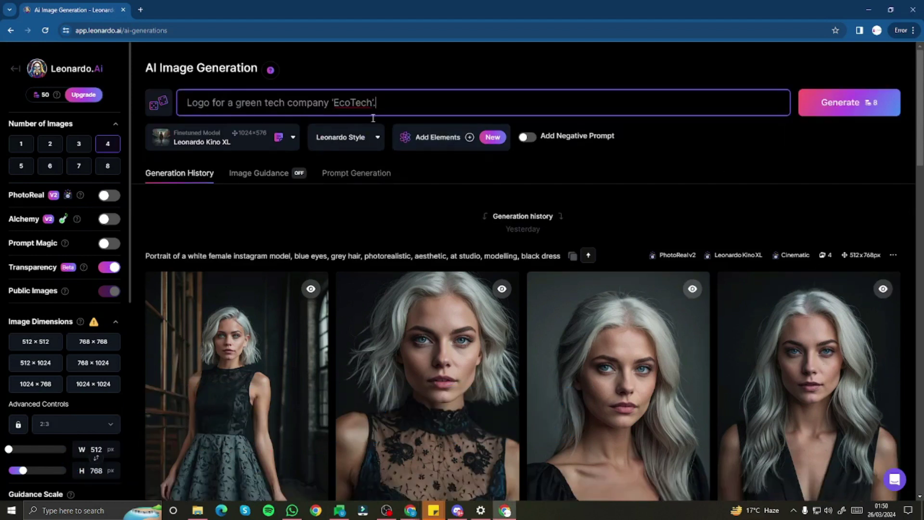
{"action": "left_click", "coordinate": [828, 104]}
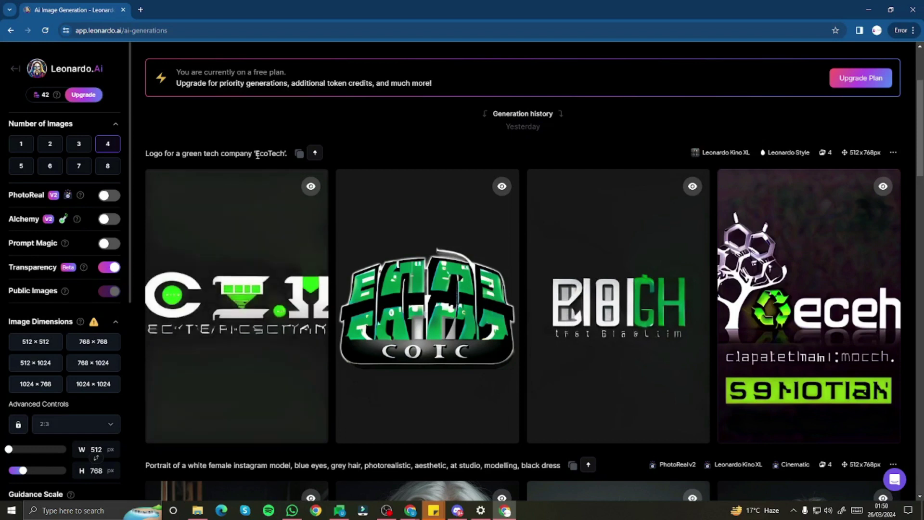
View each of the four EcoTech logos enlarged, then close the viewer
{"action": "left_click", "coordinate": [268, 299]}
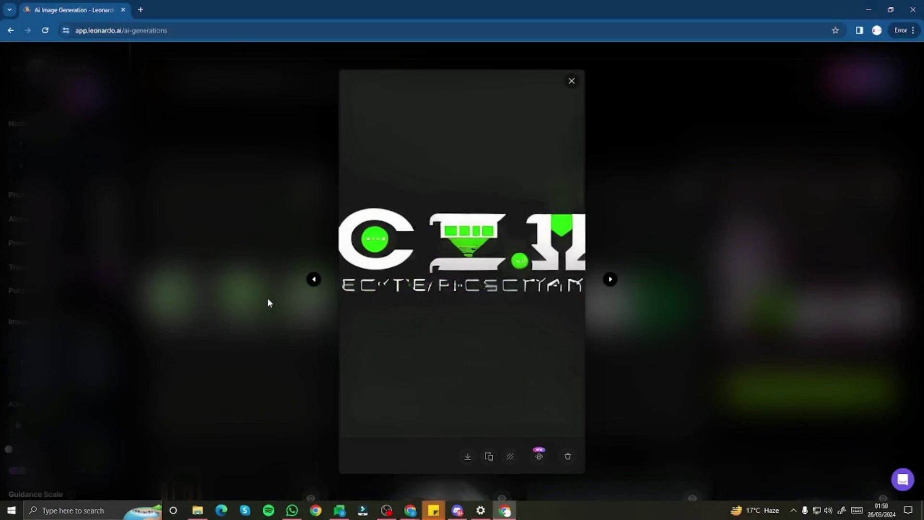
{"action": "key", "text": "Right"}
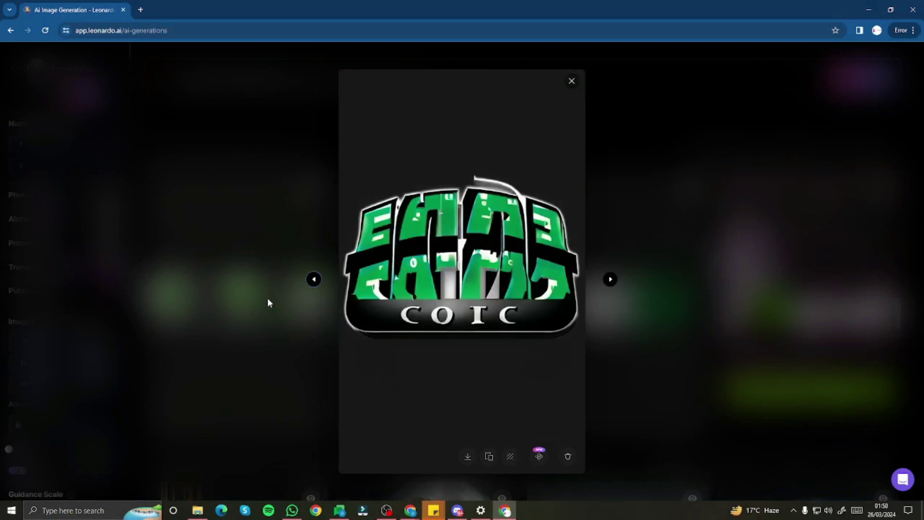
{"action": "key", "text": "Right"}
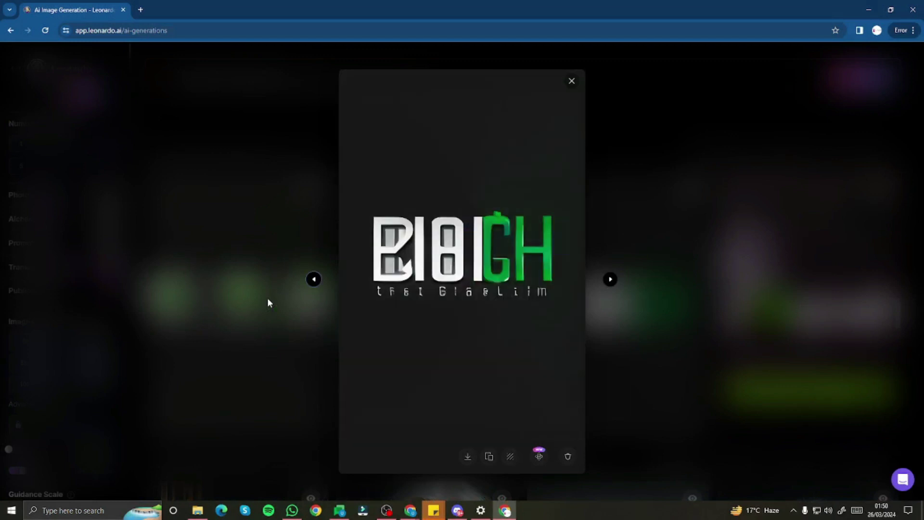
{"action": "key", "text": "Right"}
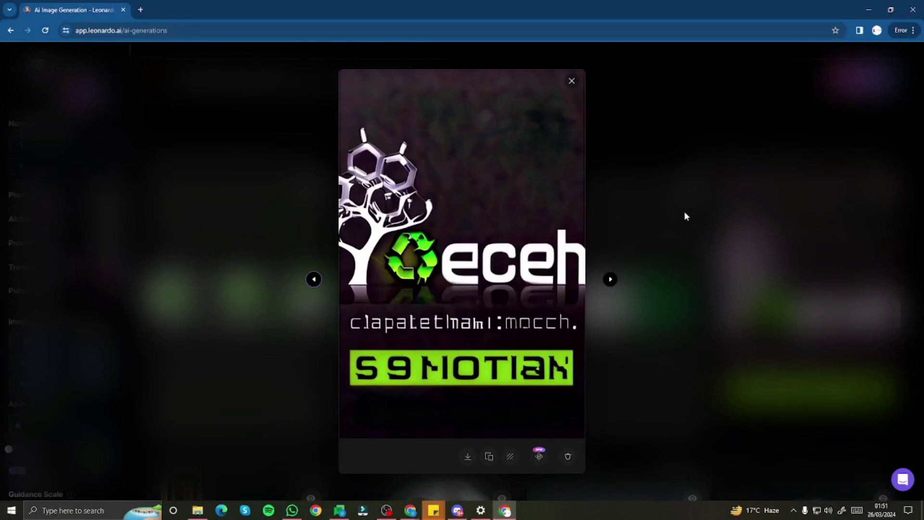
{"action": "key", "text": "Escape"}
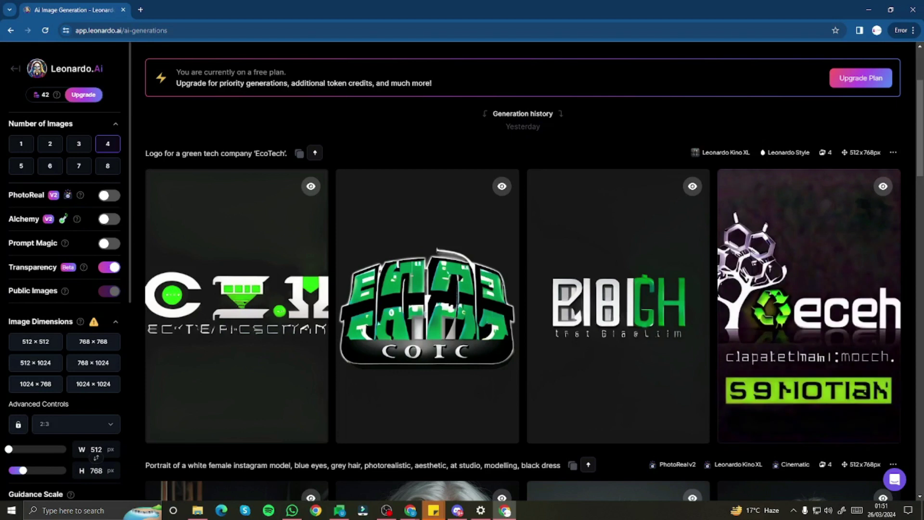
{"action": "key", "text": "alt+Tab"}
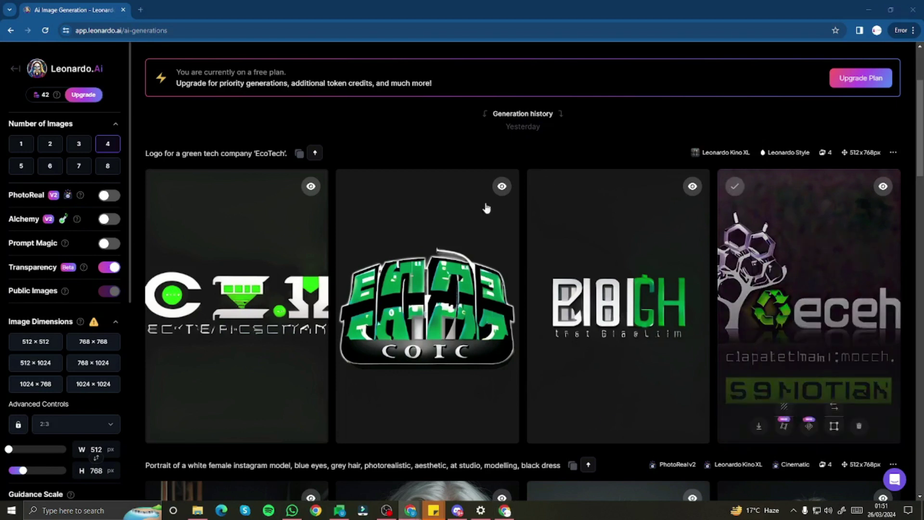
Generate the vintage bakery logos and view all four enlarged before closing the viewer
{"action": "scroll", "coordinate": [493, 206], "scroll_direction": "up", "scroll_amount": 3}
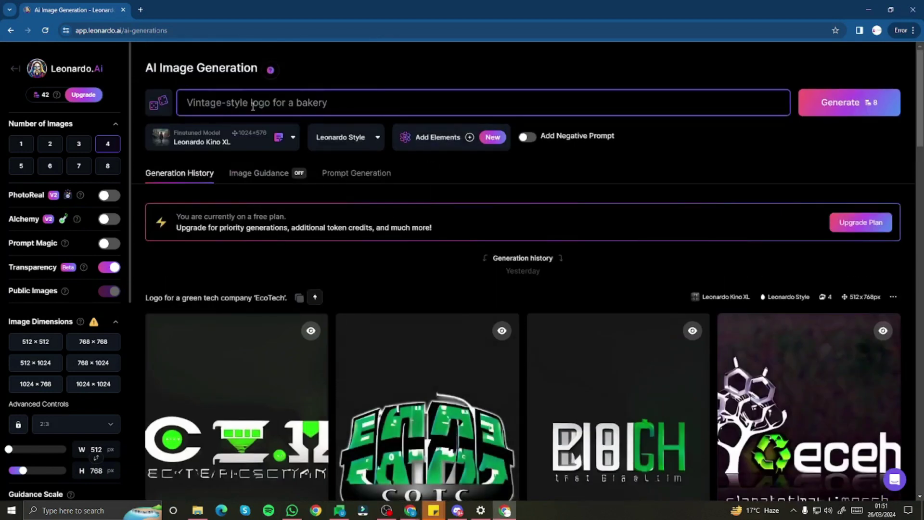
{"action": "left_click", "coordinate": [832, 110]}
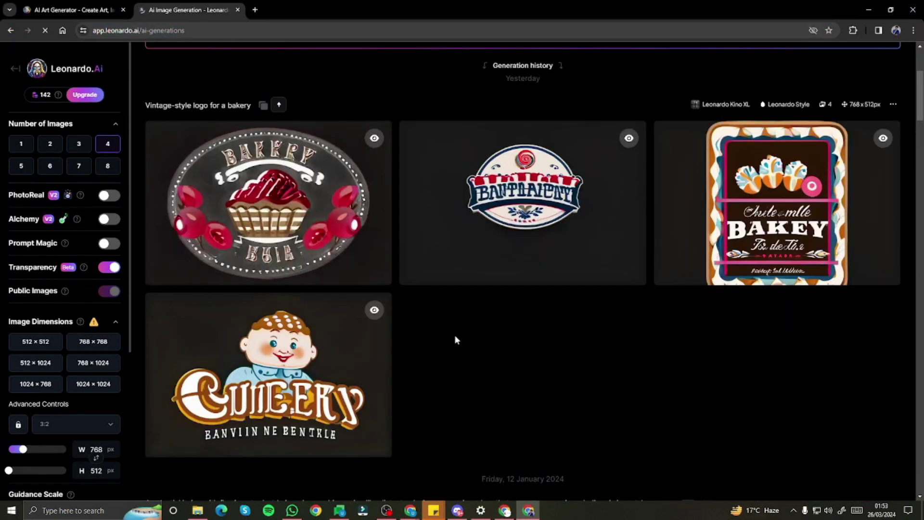
{"action": "left_click", "coordinate": [299, 198]}
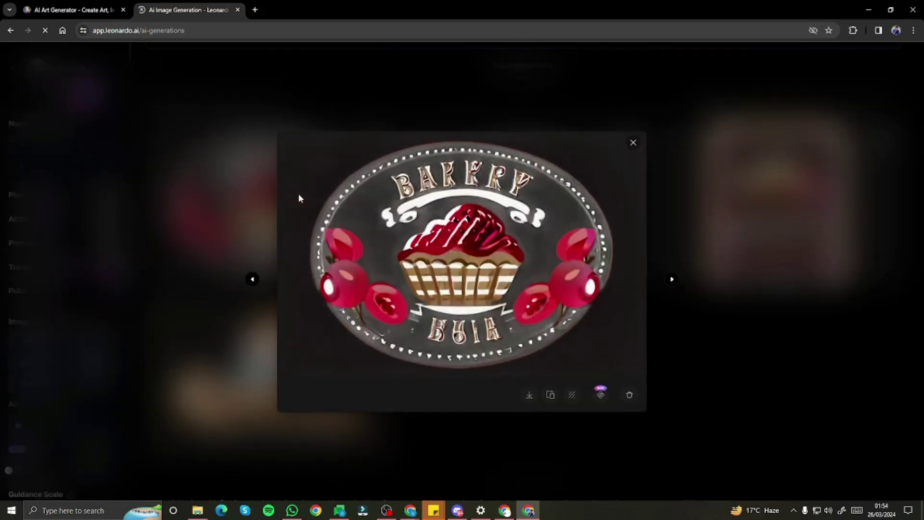
{"action": "key", "text": "Left"}
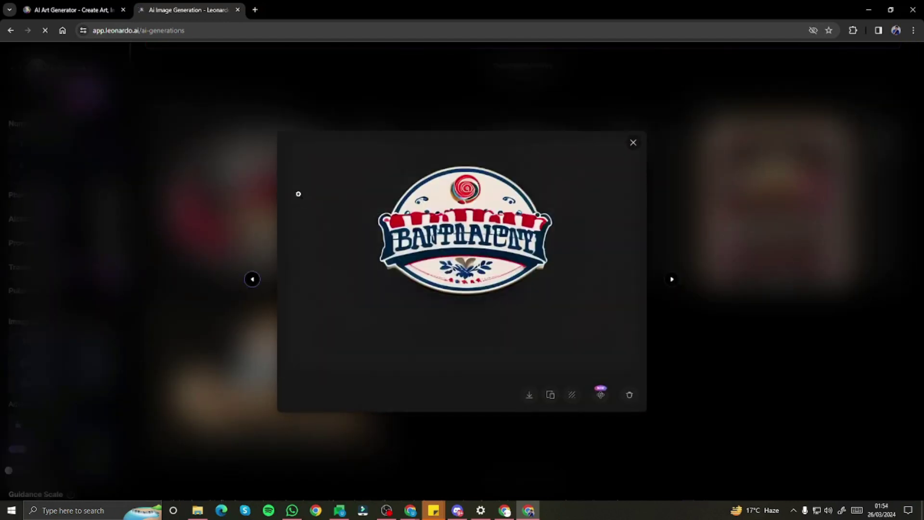
{"action": "key", "text": "Left"}
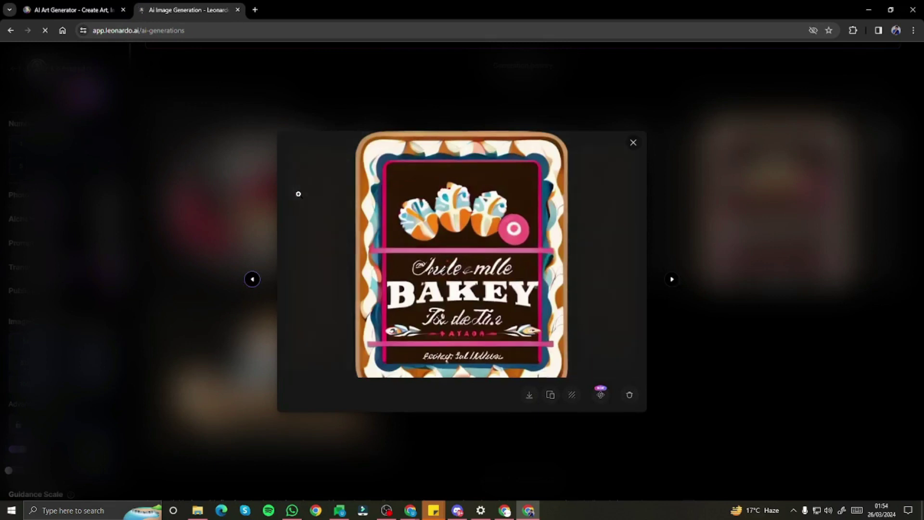
{"action": "key", "text": "Left"}
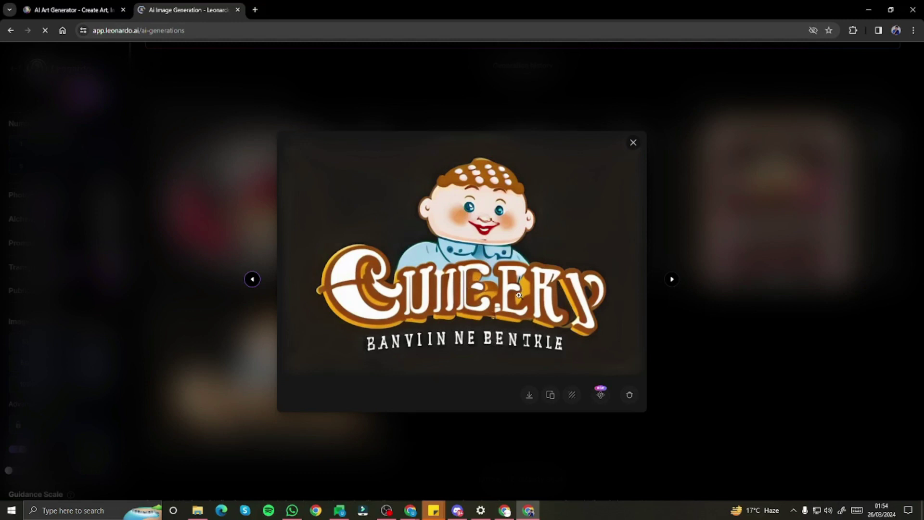
{"action": "left_click", "coordinate": [753, 271]}
Replace the prompt with 'A sticker of a cute cat with sunglasses.' and generate
{"action": "scroll", "coordinate": [562, 302], "scroll_direction": "up", "scroll_amount": 4}
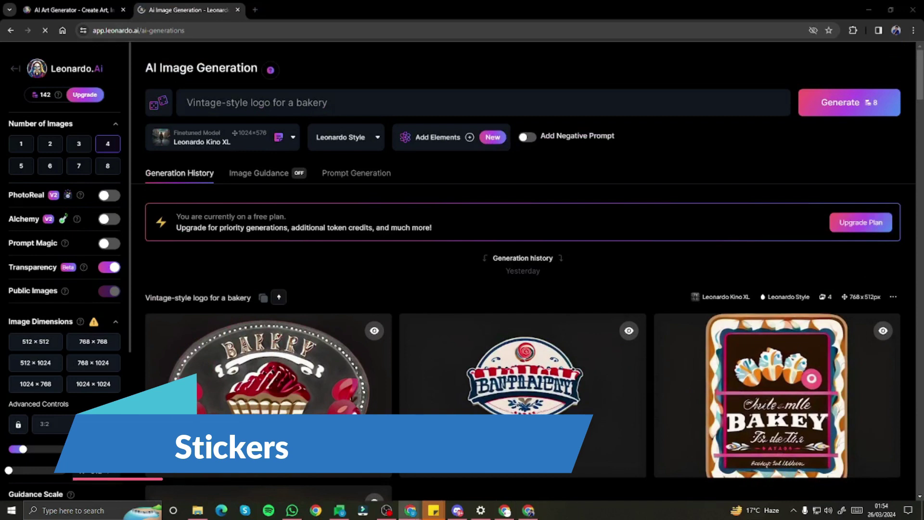
{"action": "triple_click", "coordinate": [354, 98]}
{"action": "type", "text": "A sticker of a cute cat with sunglasses."}
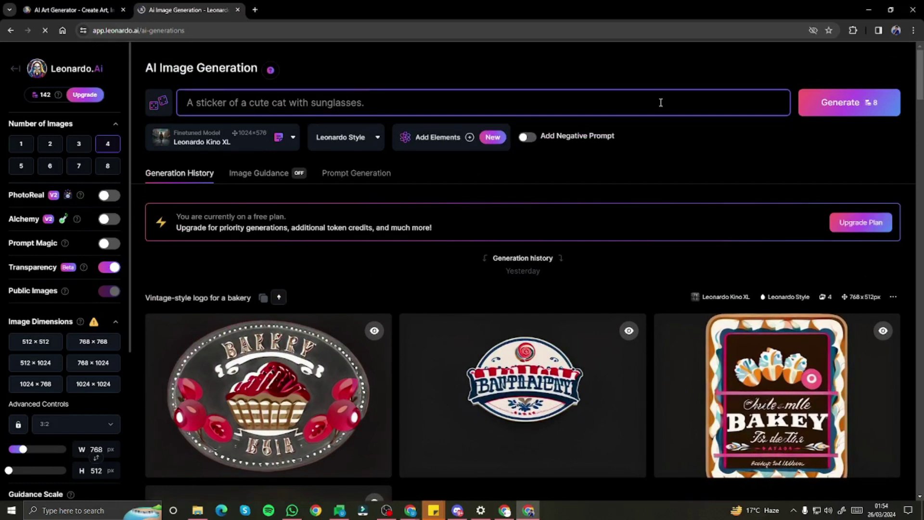
{"action": "left_click", "coordinate": [800, 106]}
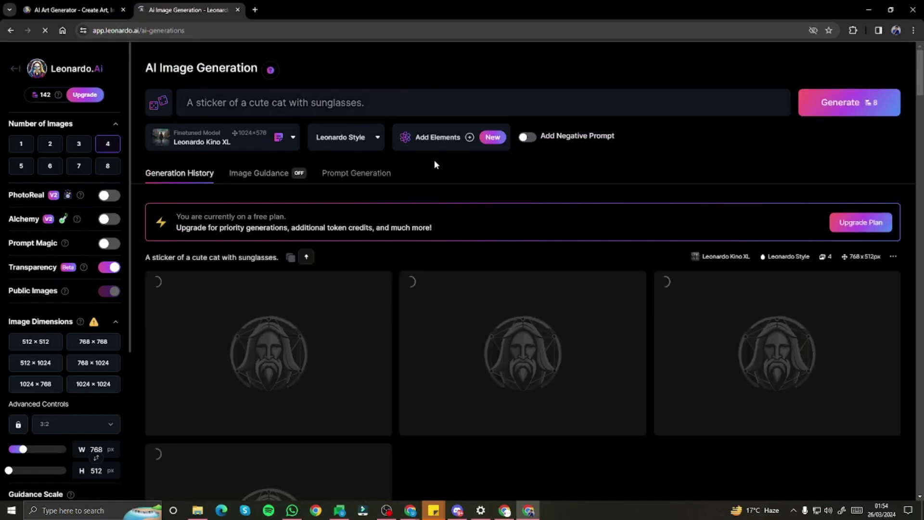
View the cat-with-sunglasses stickers enlarged one by one, then close the preview
{"action": "scroll", "coordinate": [376, 282], "scroll_direction": "down", "scroll_amount": 4}
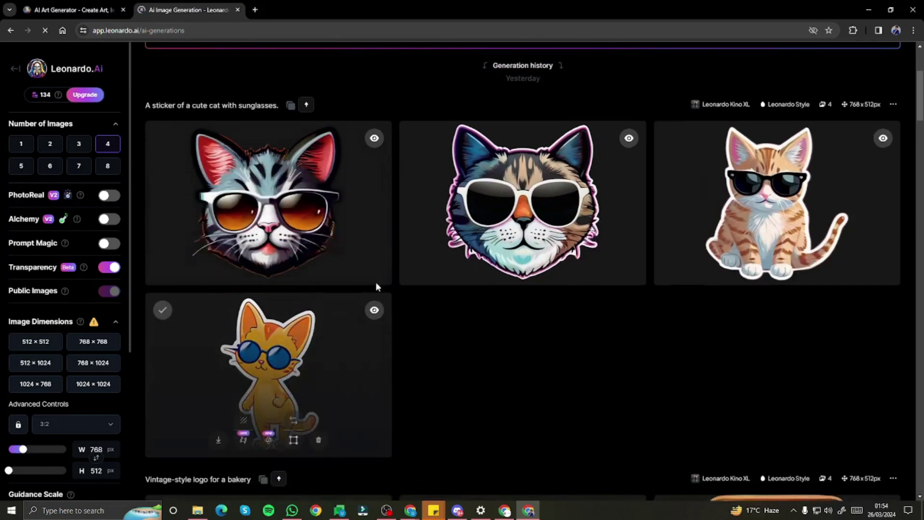
{"action": "left_click", "coordinate": [303, 208]}
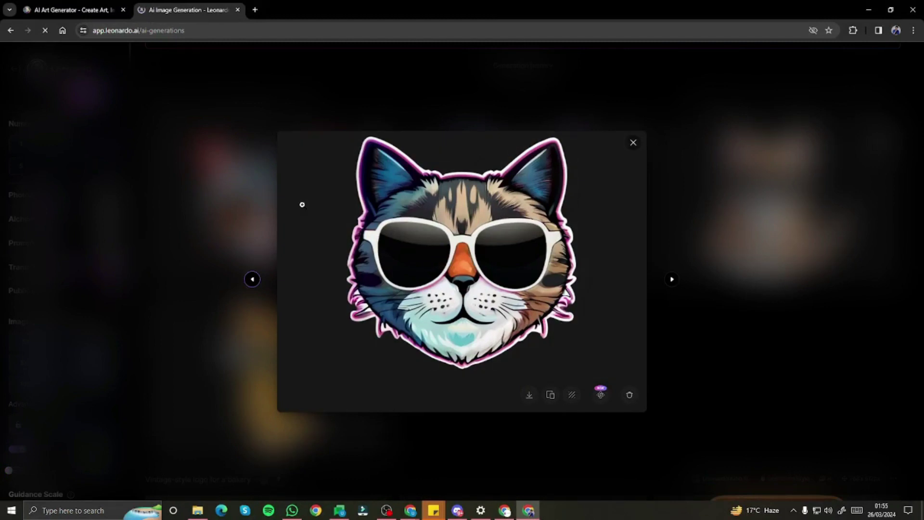
{"action": "key", "text": "Left"}
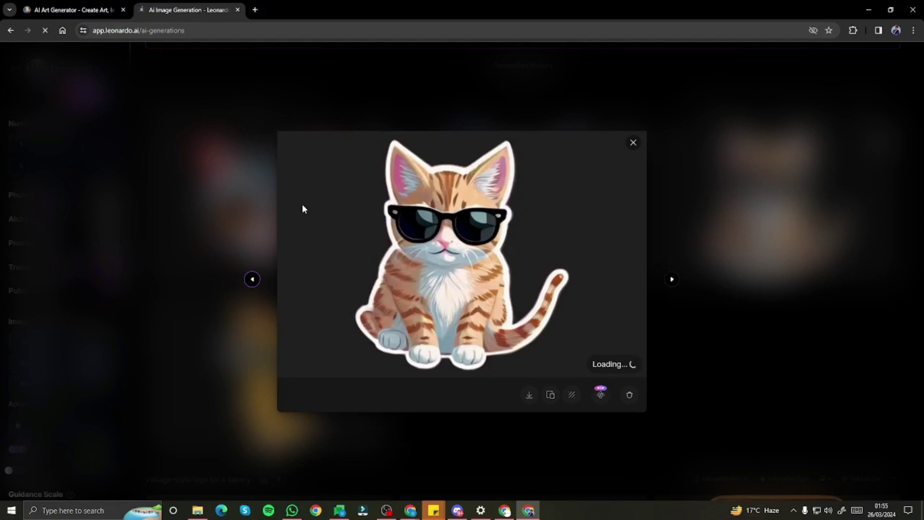
{"action": "key", "text": "Left"}
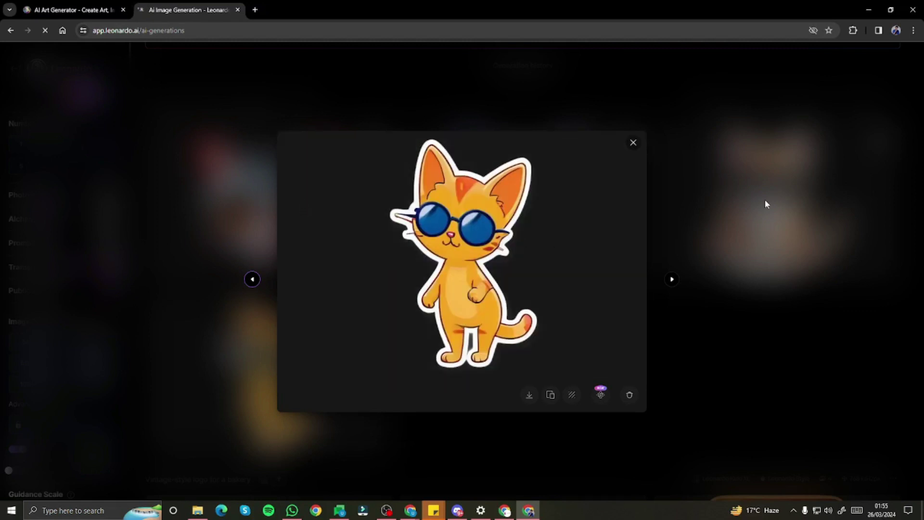
{"action": "key", "text": "Escape"}
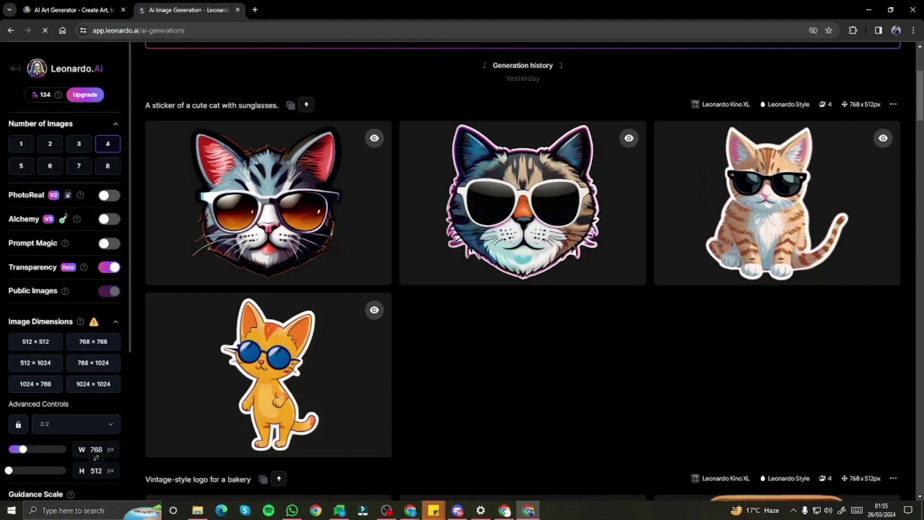
{"action": "key", "text": "alt+Tab"}
Replace the prompt with the laughing emoji with tears sticker prompt and generate
{"action": "scroll", "coordinate": [403, 198], "scroll_direction": "up", "scroll_amount": 4}
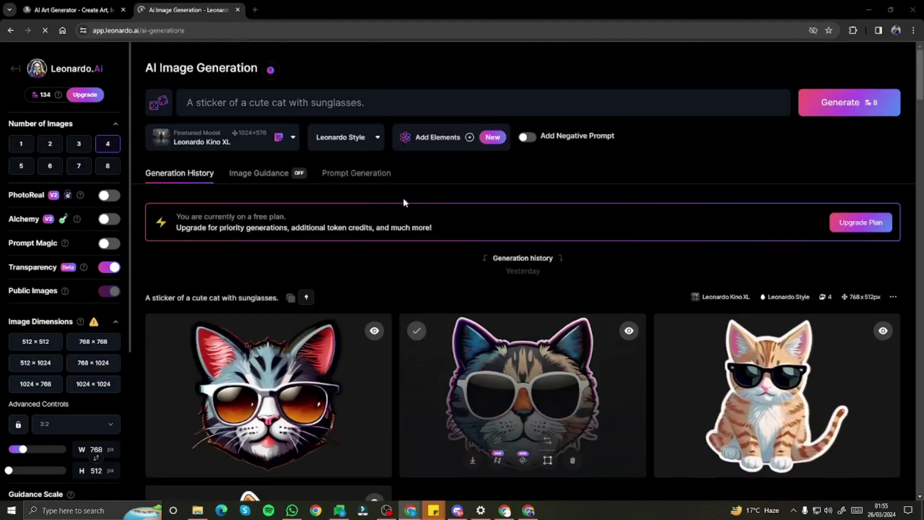
{"action": "triple_click", "coordinate": [402, 103]}
{"action": "type", "text": "A sticker of a laughing emoji with tears"}
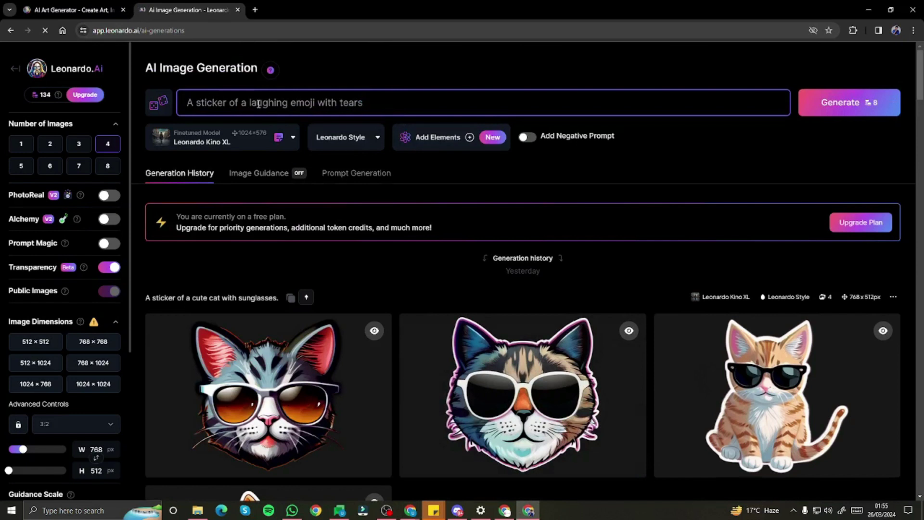
{"action": "left_click", "coordinate": [833, 112]}
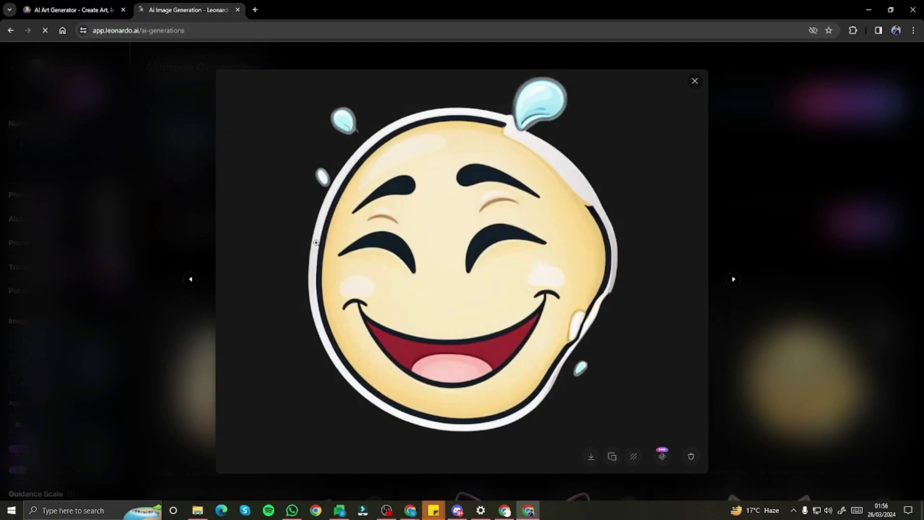
Step through the emoji stickers, including the blue and melting smiley ones, then close
{"action": "key", "text": "Left"}
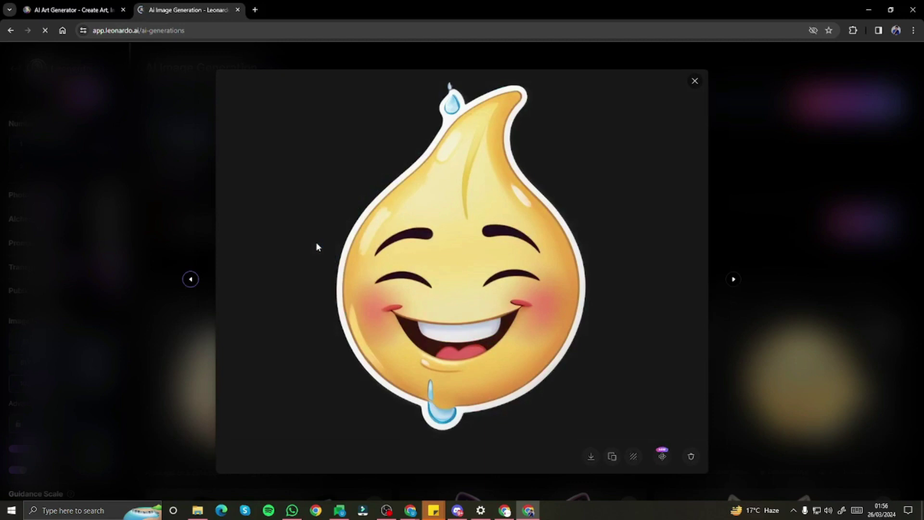
{"action": "key", "text": "Left"}
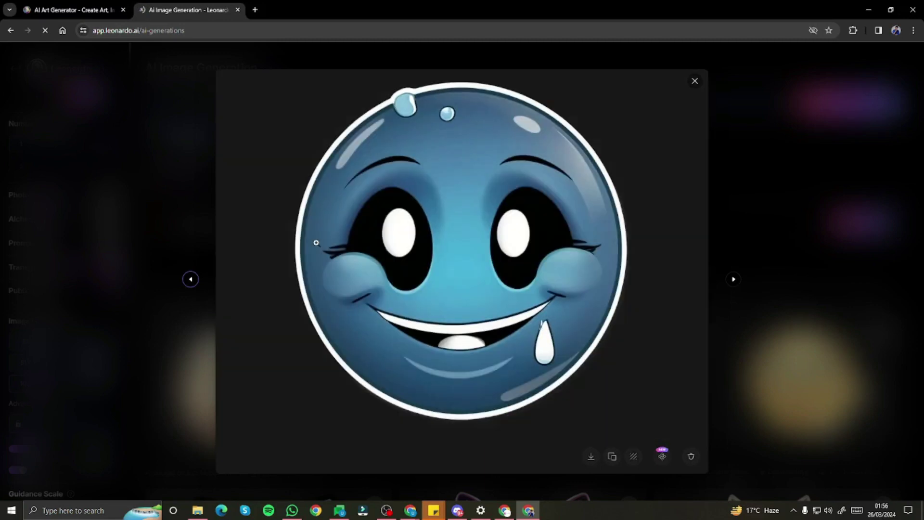
{"action": "key", "text": "Left"}
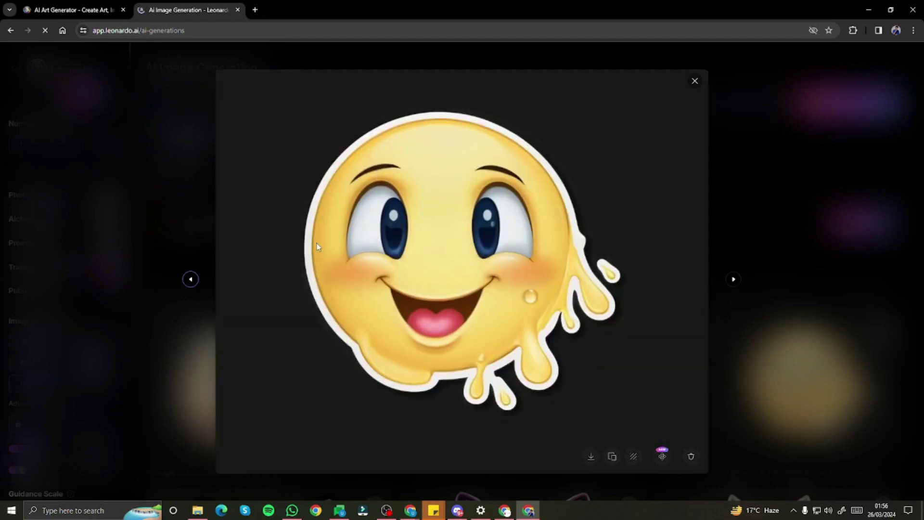
{"action": "left_click", "coordinate": [810, 265]}
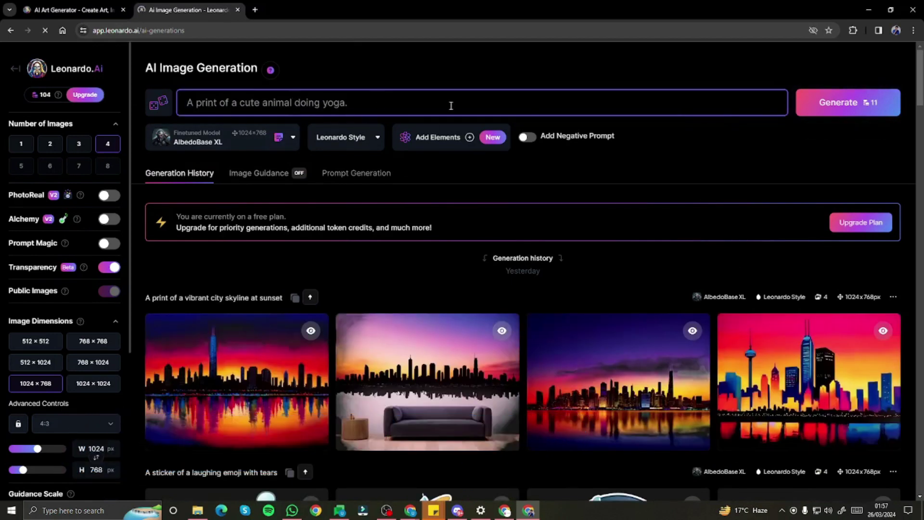
Generate the yoga animal prints and browse them, including the seated panda, before closing
{"action": "left_click", "coordinate": [845, 107]}
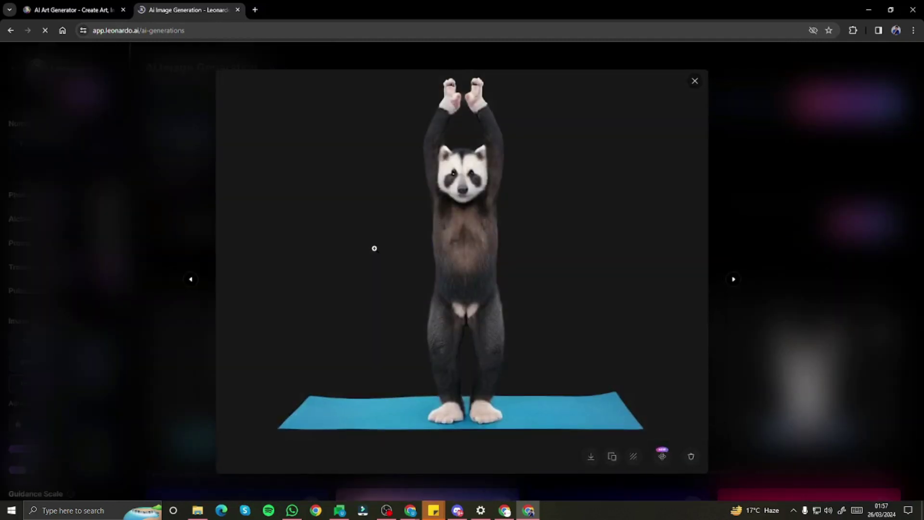
{"action": "key", "text": "Left"}
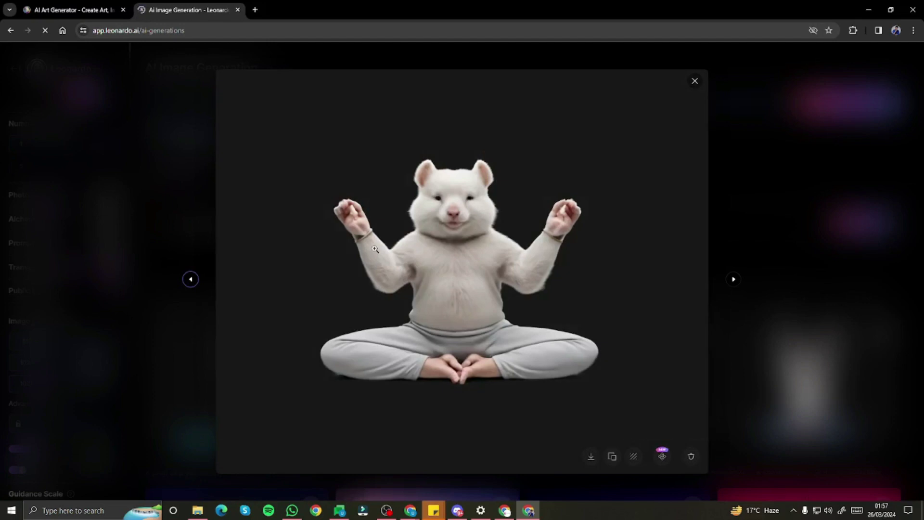
{"action": "key", "text": "Left"}
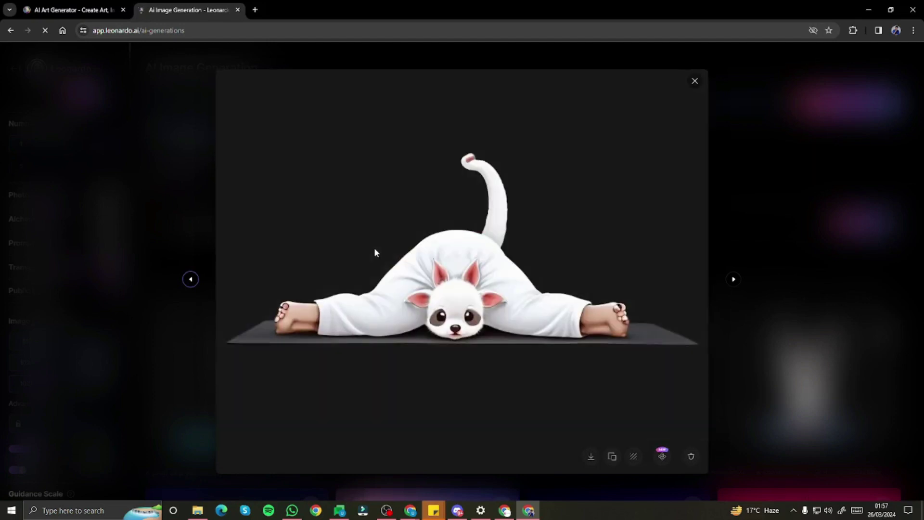
{"action": "key", "text": "Left"}
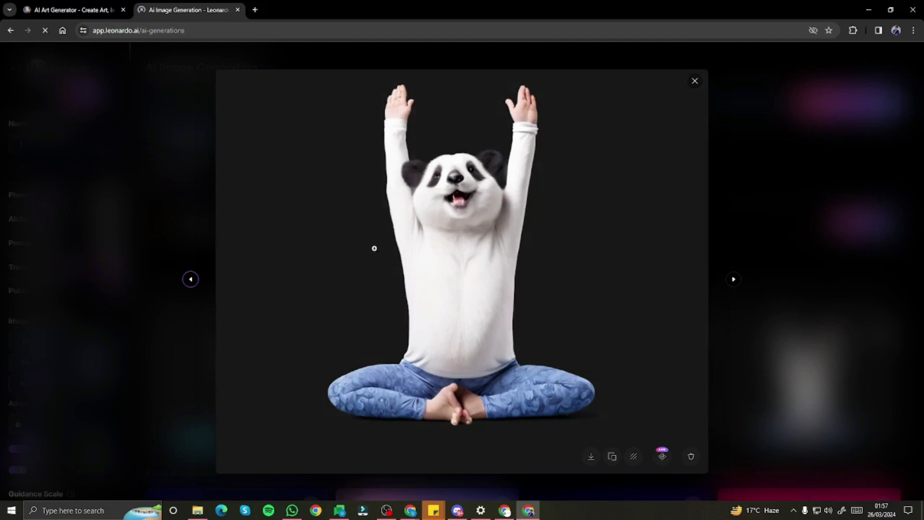
{"action": "key", "text": "Right"}
{"action": "key", "text": "Right"}
{"action": "key", "text": "Right"}
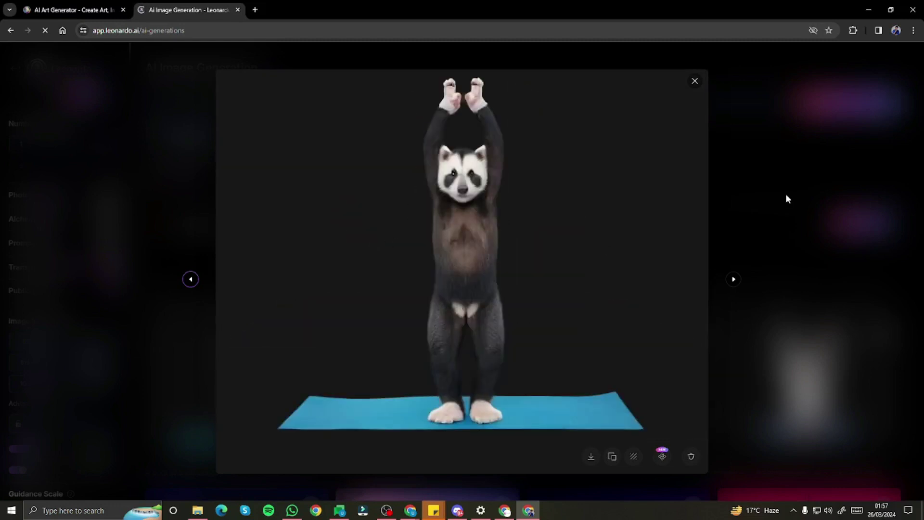
{"action": "left_click", "coordinate": [785, 194]}
Replace the prompt with 'A print of a colorful mandala pattern.' and generate
{"action": "key", "text": "alt+Tab"}
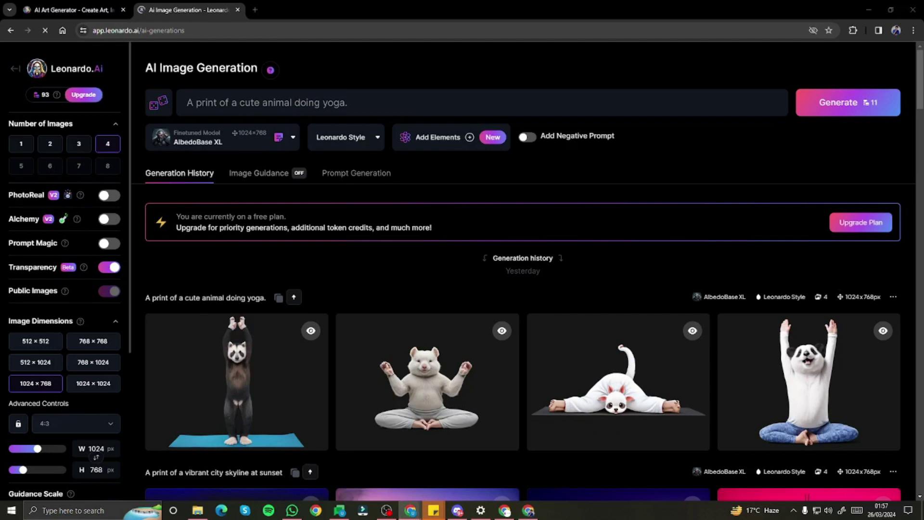
{"action": "key", "text": "alt+Tab"}
{"action": "key", "text": "ctrl+a"}
{"action": "type", "text": "A print of a colorful mandala pattern."}
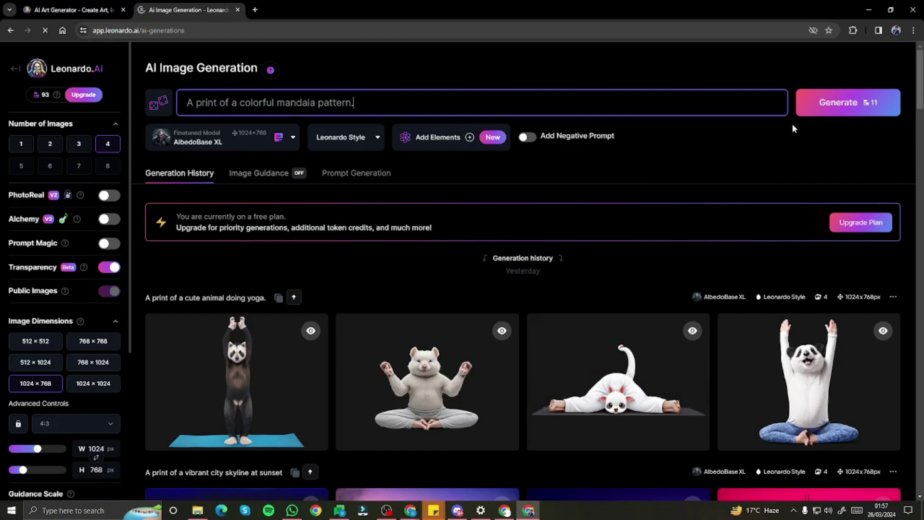
{"action": "left_click", "coordinate": [817, 115]}
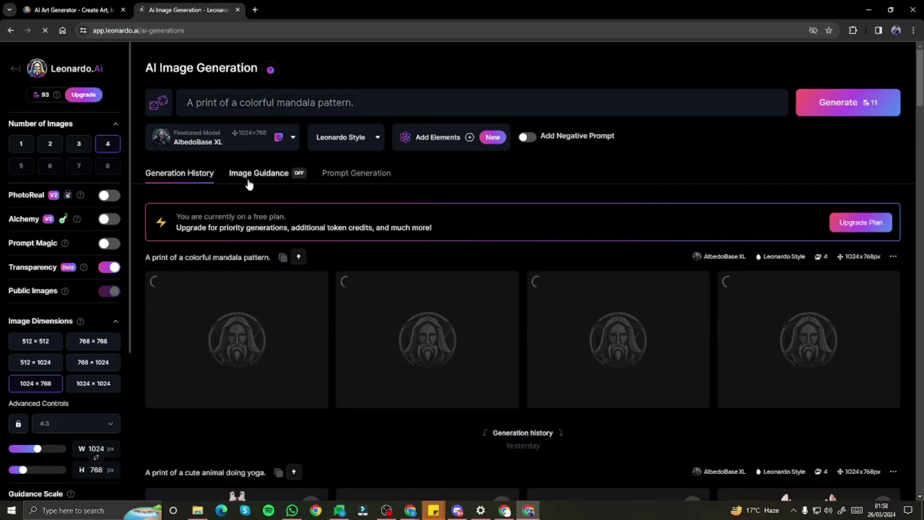
View the four mandala prints enlarged one by one, then close the viewer
{"action": "left_click", "coordinate": [270, 289]}
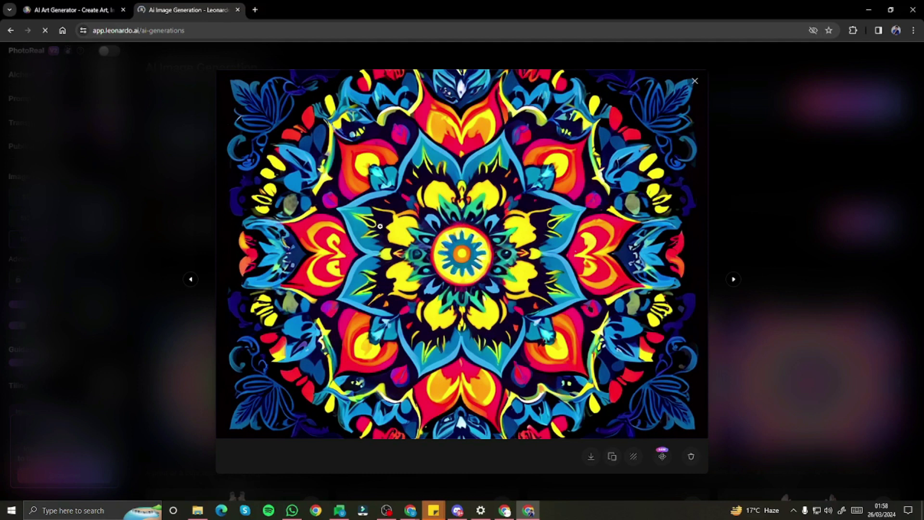
{"action": "key", "text": "Left"}
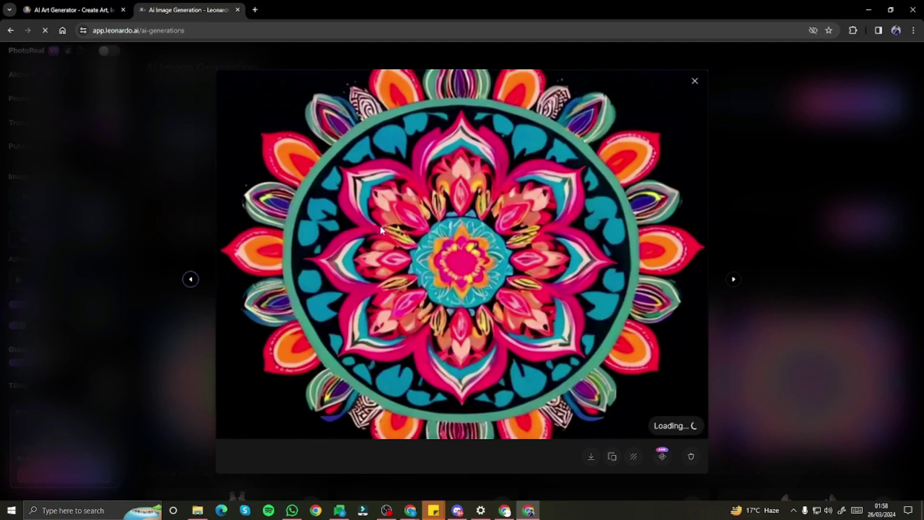
{"action": "key", "text": "Left"}
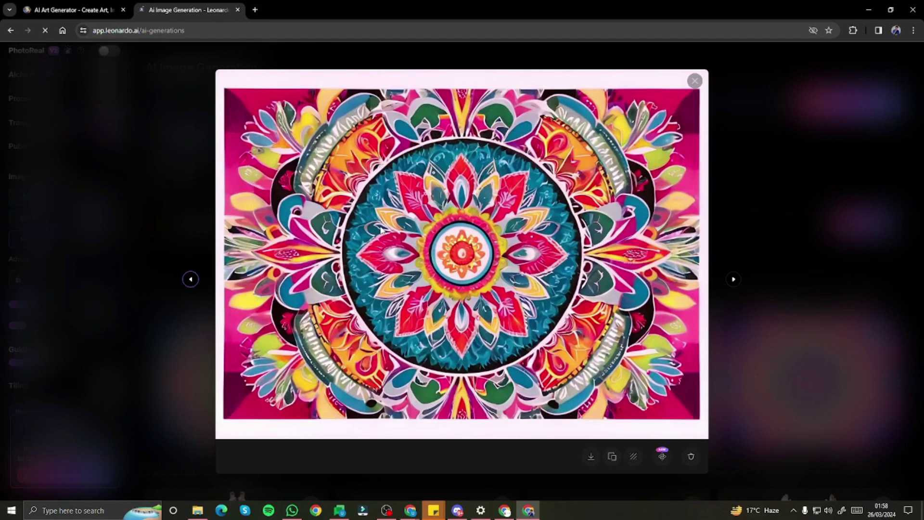
{"action": "key", "text": "Left"}
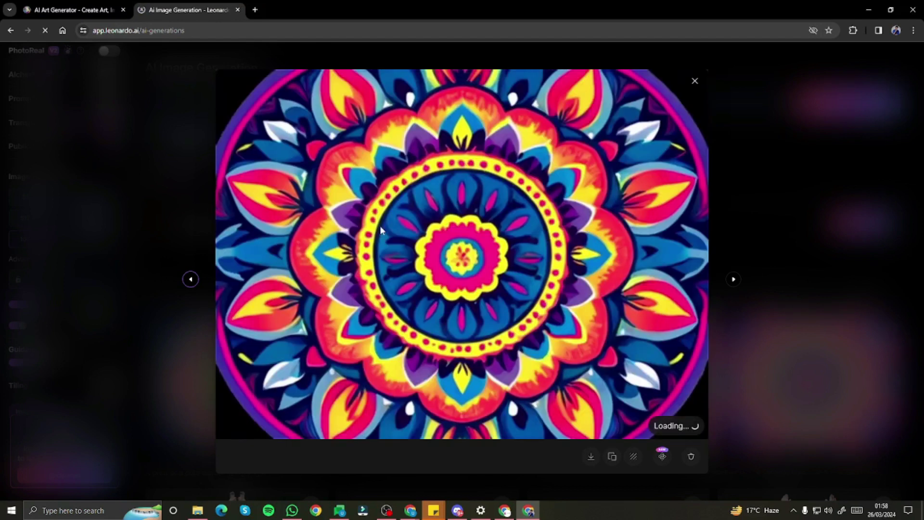
{"action": "key", "text": "Right"}
{"action": "key", "text": "Left"}
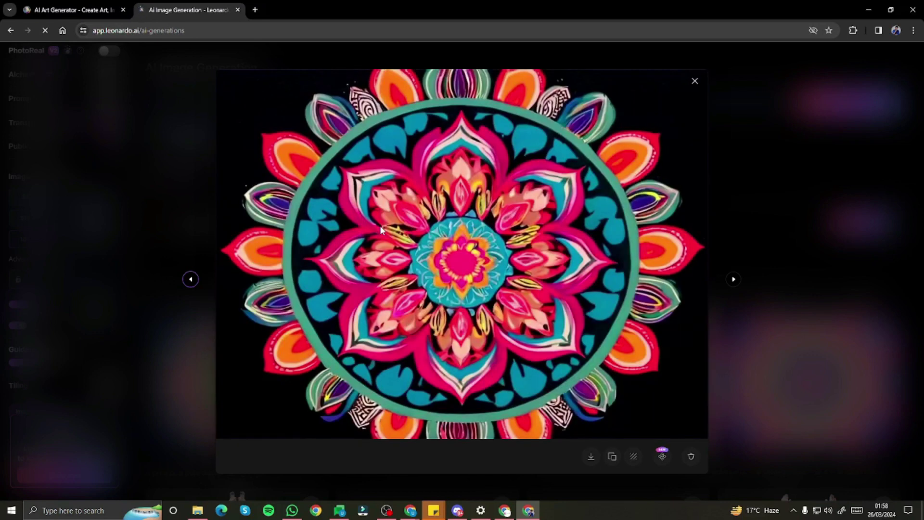
{"action": "key", "text": "Left"}
{"action": "key", "text": "Escape"}
{"action": "scroll", "coordinate": [266, 235], "scroll_direction": "down", "scroll_amount": 3}
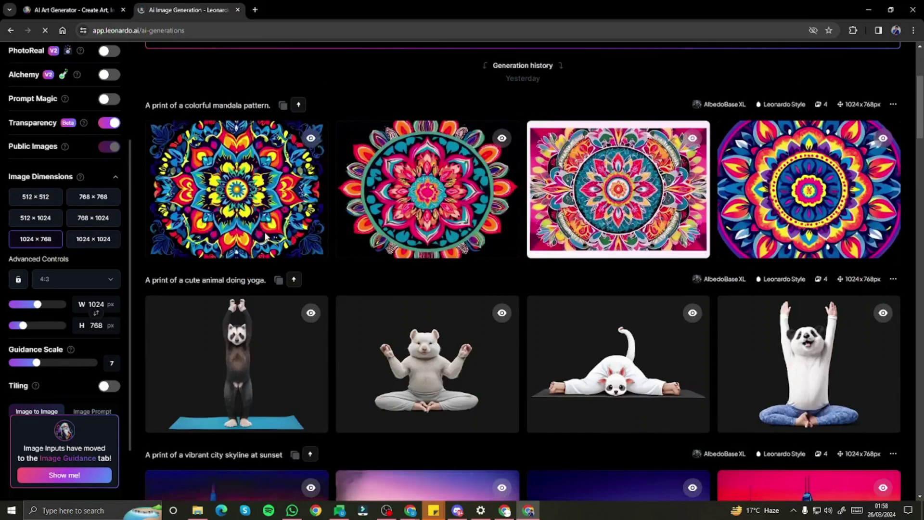
{"action": "scroll", "coordinate": [266, 236], "scroll_direction": "down", "scroll_amount": 4}
{"action": "scroll", "coordinate": [268, 222], "scroll_direction": "down", "scroll_amount": 5}
{"action": "scroll", "coordinate": [282, 217], "scroll_direction": "up", "scroll_amount": 4}
{"action": "scroll", "coordinate": [282, 215], "scroll_direction": "up", "scroll_amount": 4}
{"action": "scroll", "coordinate": [282, 215], "scroll_direction": "down", "scroll_amount": 10}
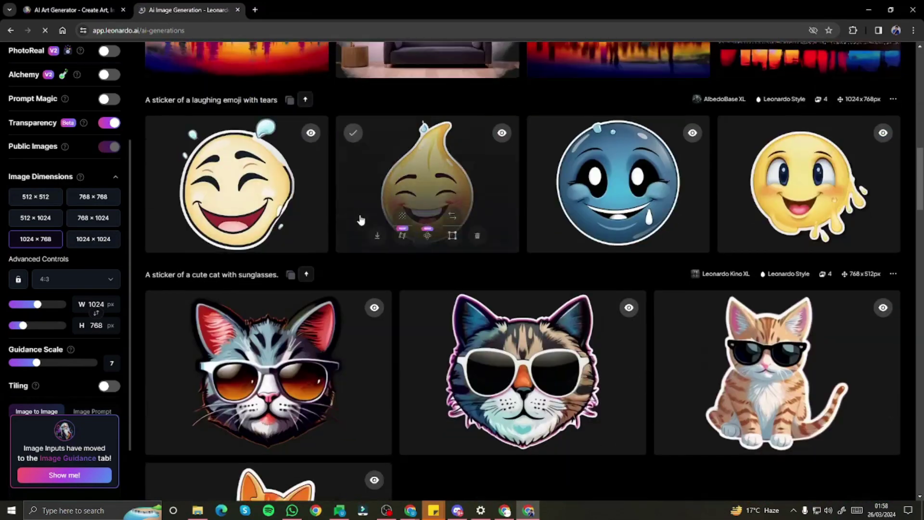
{"action": "scroll", "coordinate": [361, 220], "scroll_direction": "down", "scroll_amount": 15}
{"action": "scroll", "coordinate": [344, 233], "scroll_direction": "up", "scroll_amount": 12}
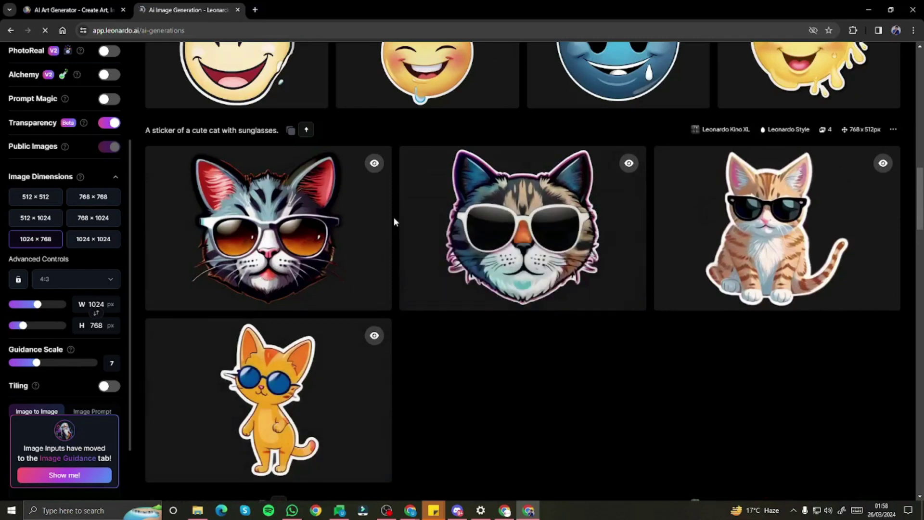
{"action": "scroll", "coordinate": [394, 218], "scroll_direction": "up", "scroll_amount": 15}
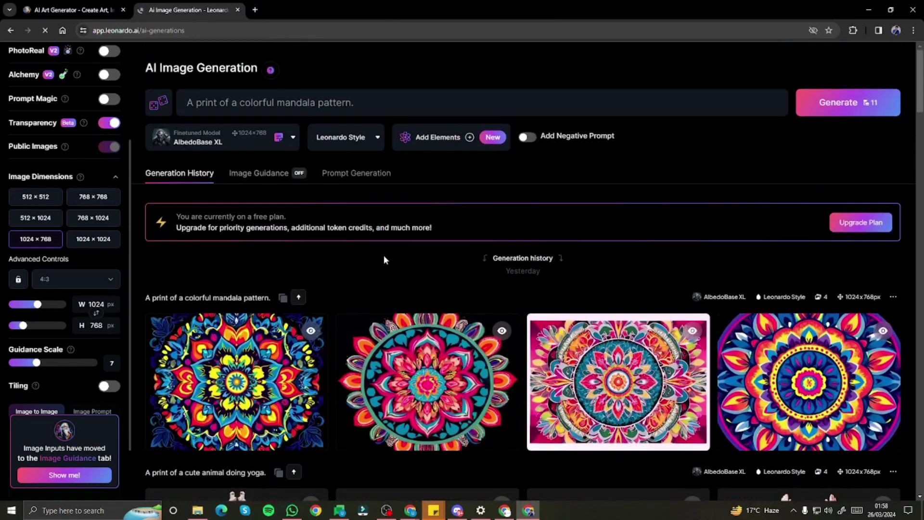